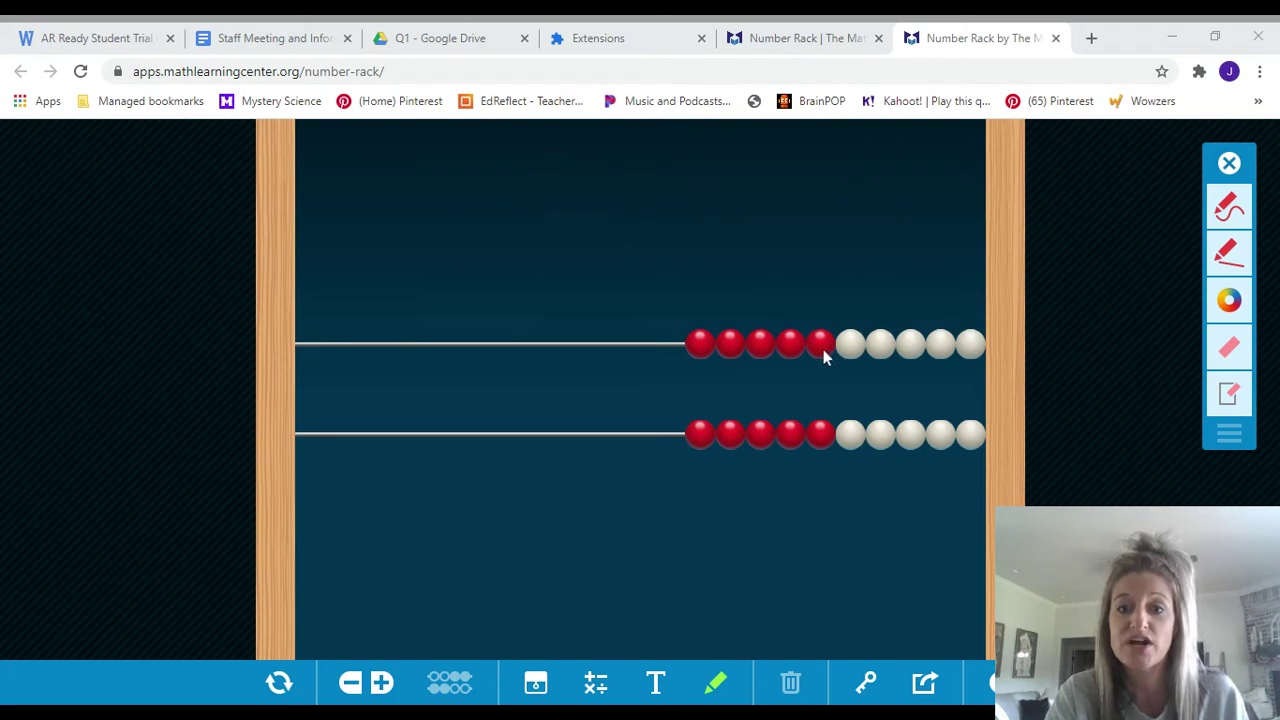
Slide the five red beads on both the top and bottom rows to the left end.
left_click_drag(824, 357, 386, 366)
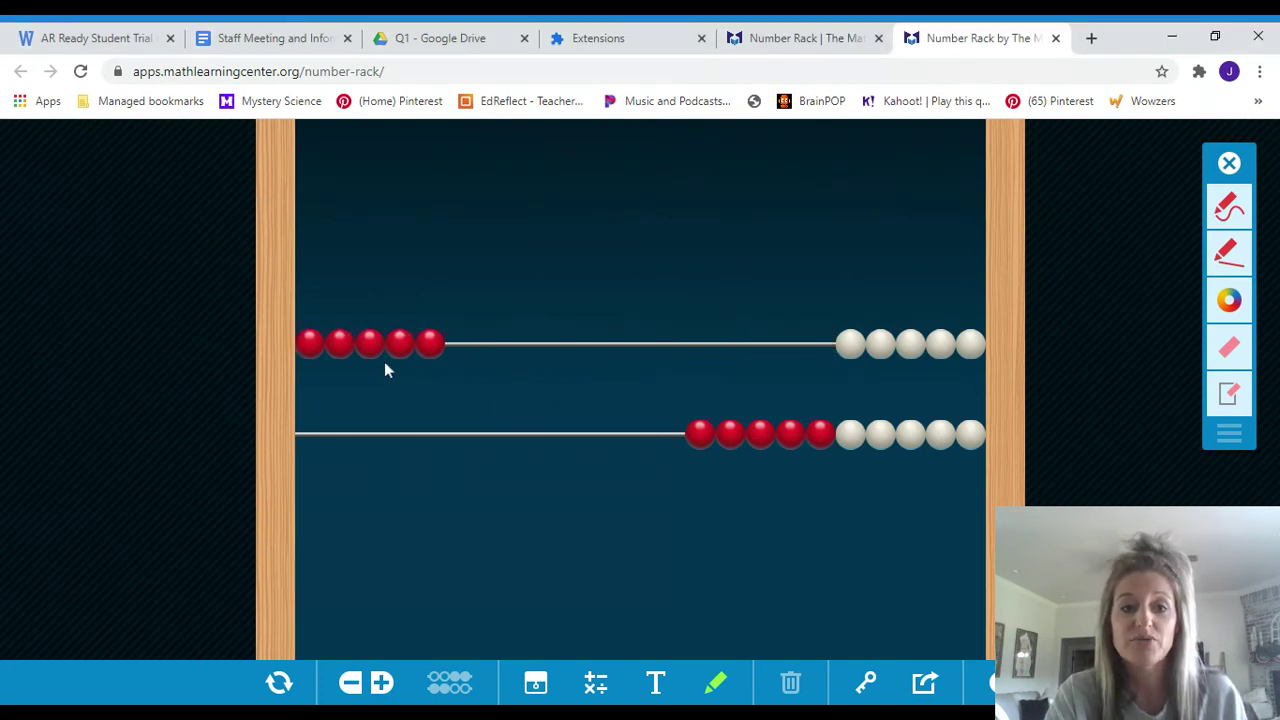
left_click_drag(822, 435, 405, 455)
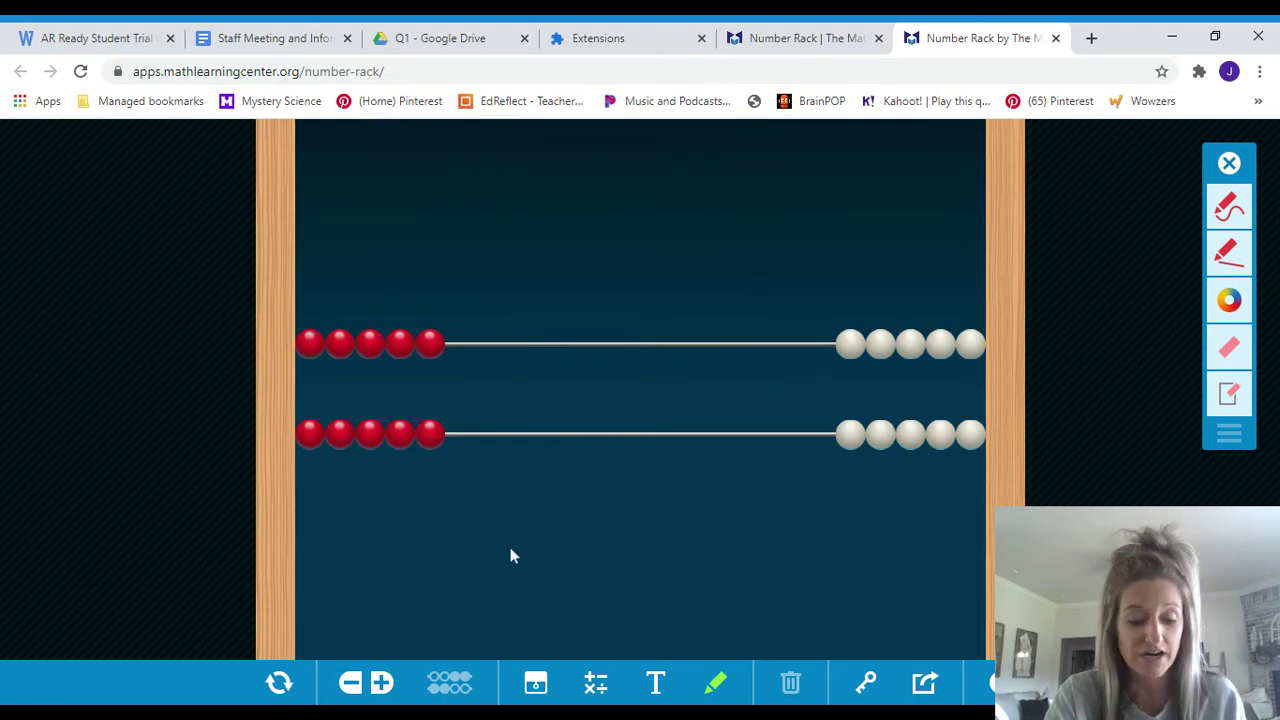
Clear all work, then move 7 beads left on the top row and 5 red on the bottom.
left_click(276, 682)
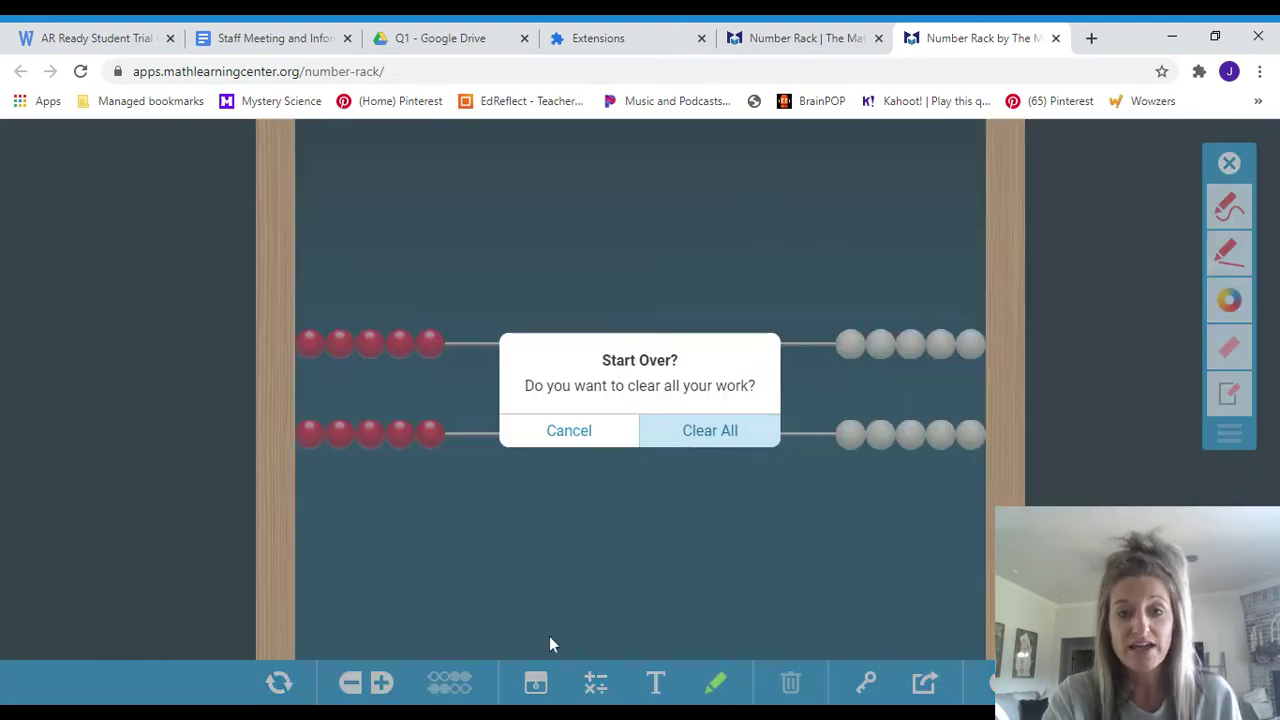
left_click(655, 440)
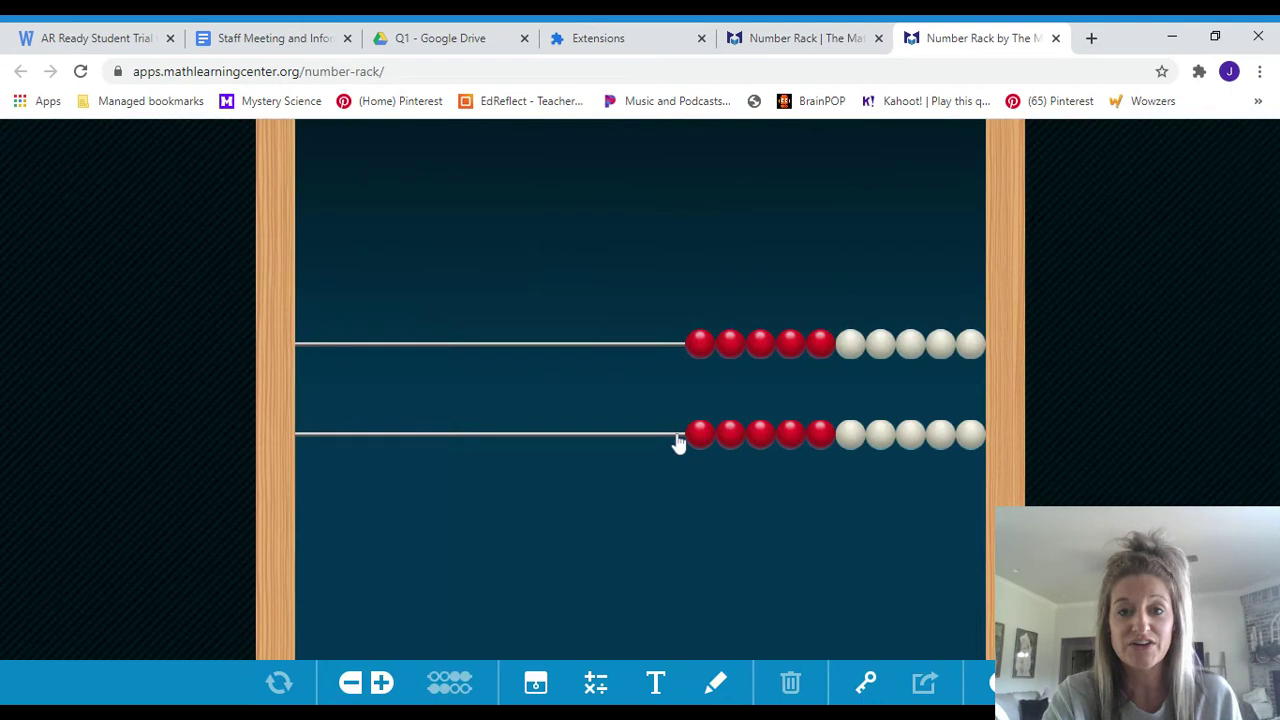
left_click_drag(883, 349, 491, 357)
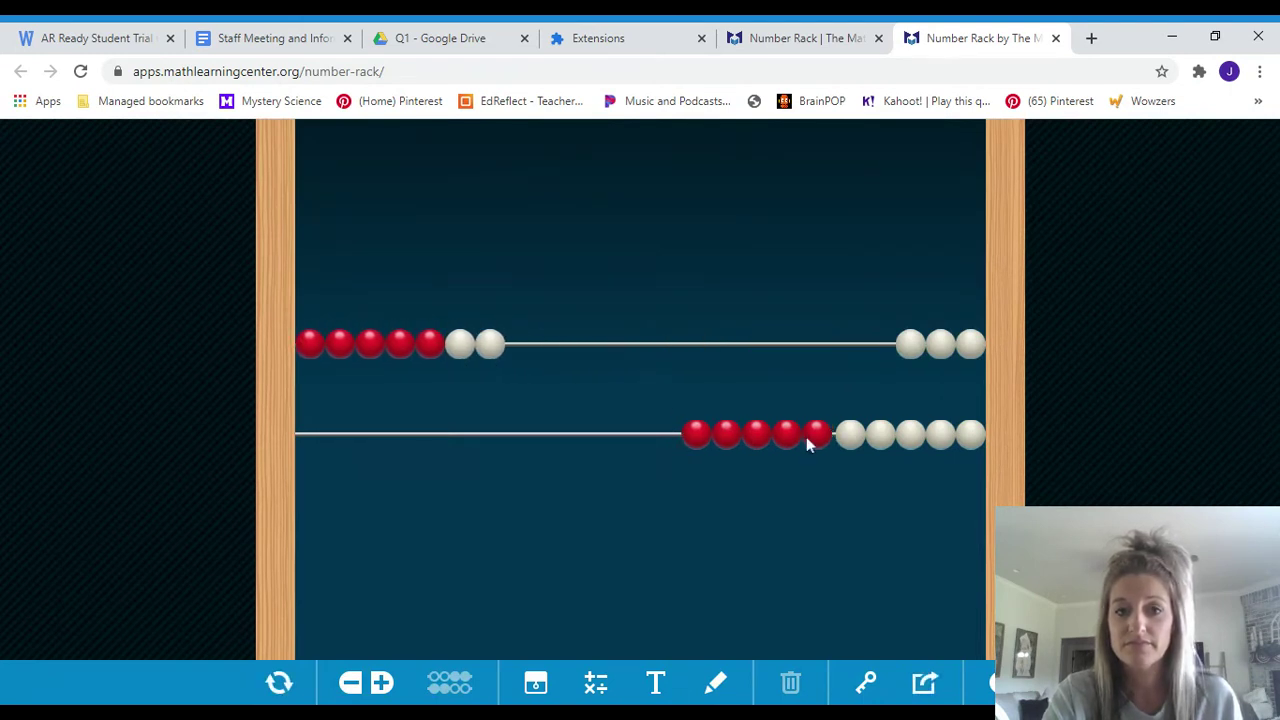
left_click_drag(806, 436, 422, 435)
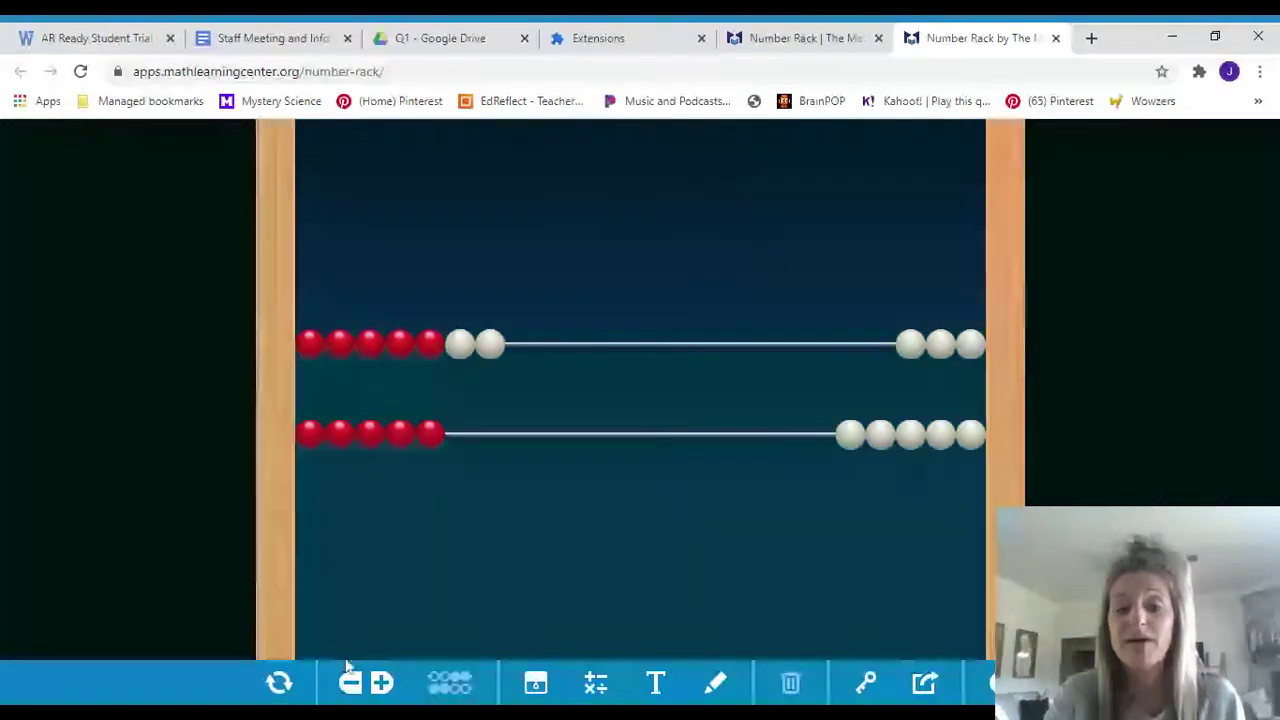
Clear all work, then show 5 red beads on the top row and 8 on the bottom.
left_click(279, 682)
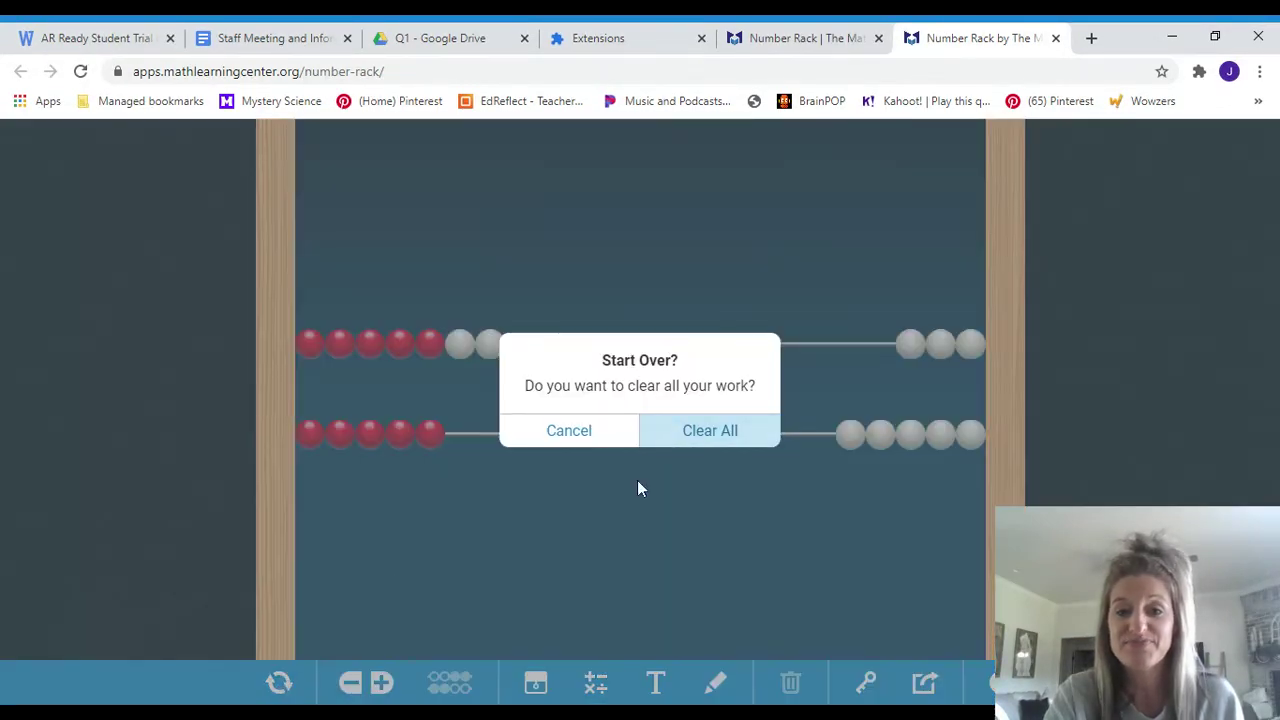
left_click(680, 444)
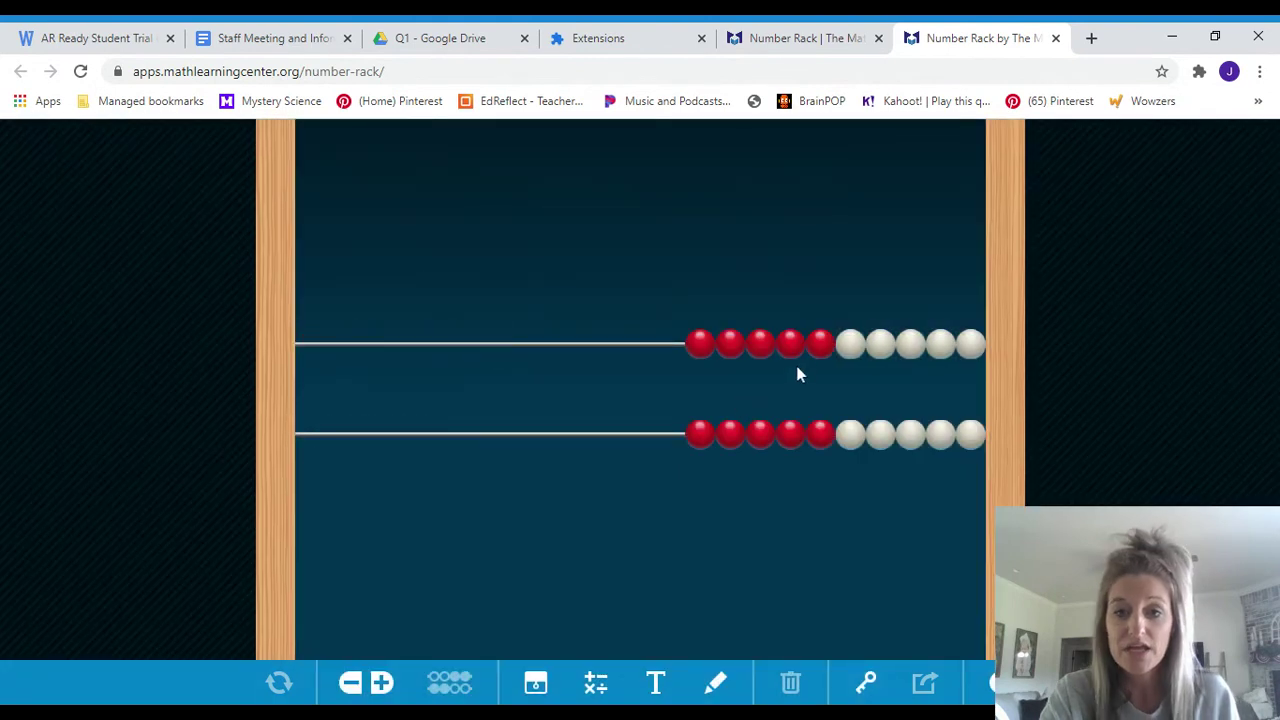
left_click_drag(819, 348, 386, 358)
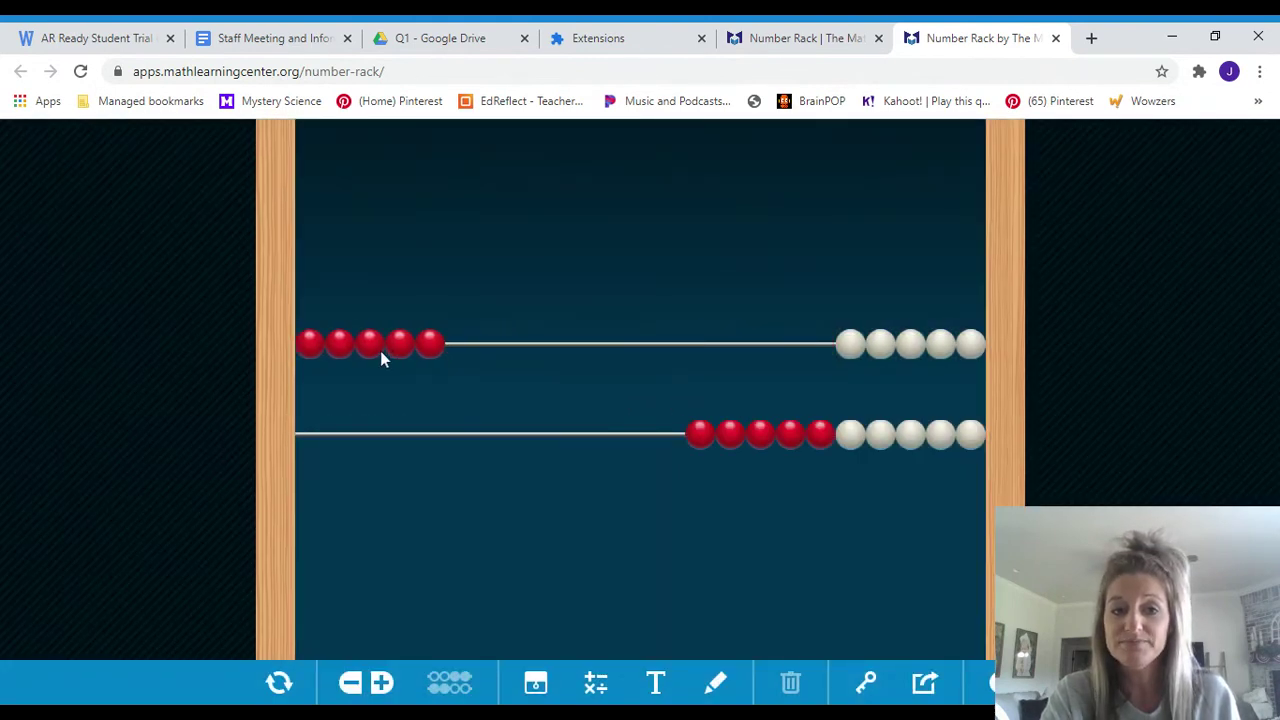
left_click(908, 433)
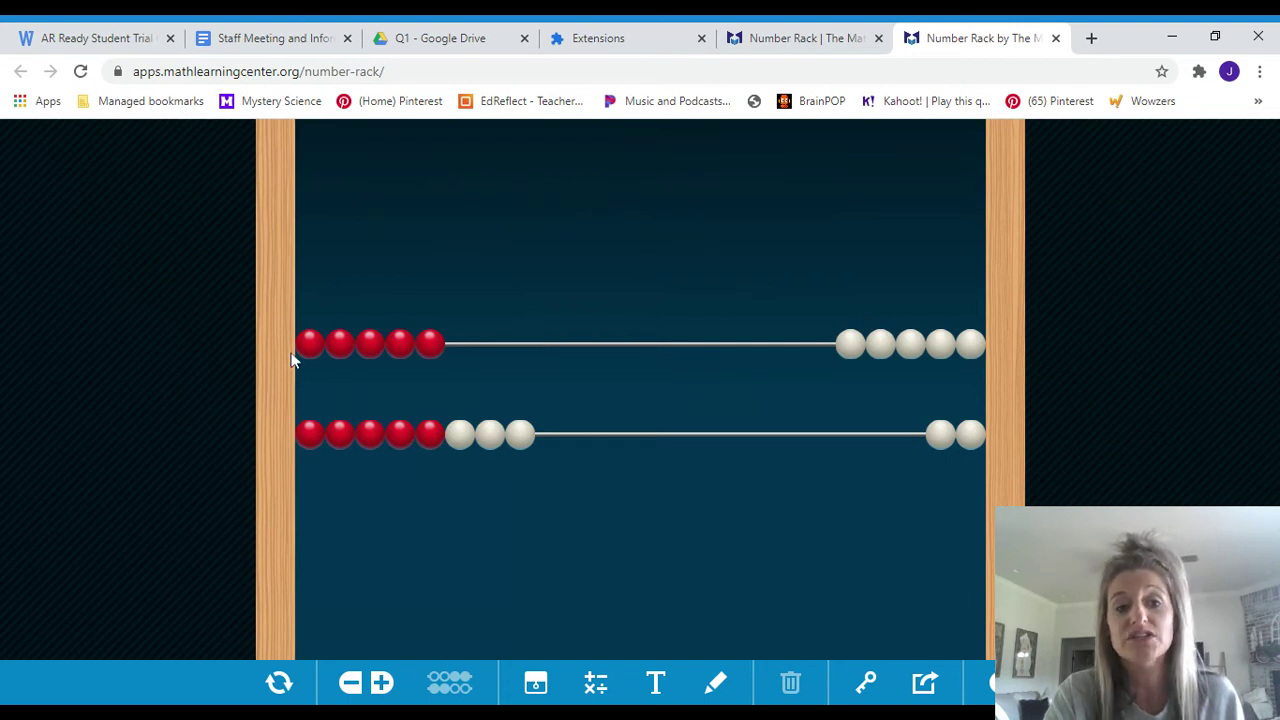
Add a text label '5 + 8 =' and move it below the bottom row.
left_click(655, 682)
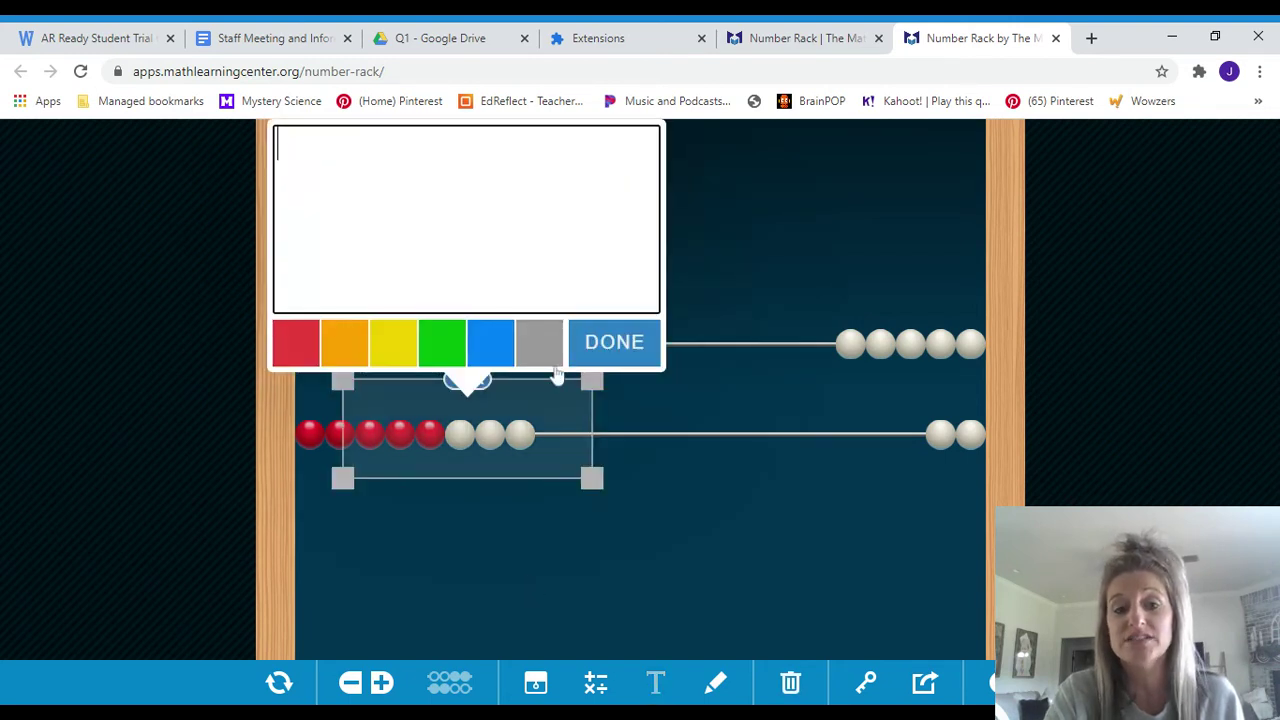
type("5")
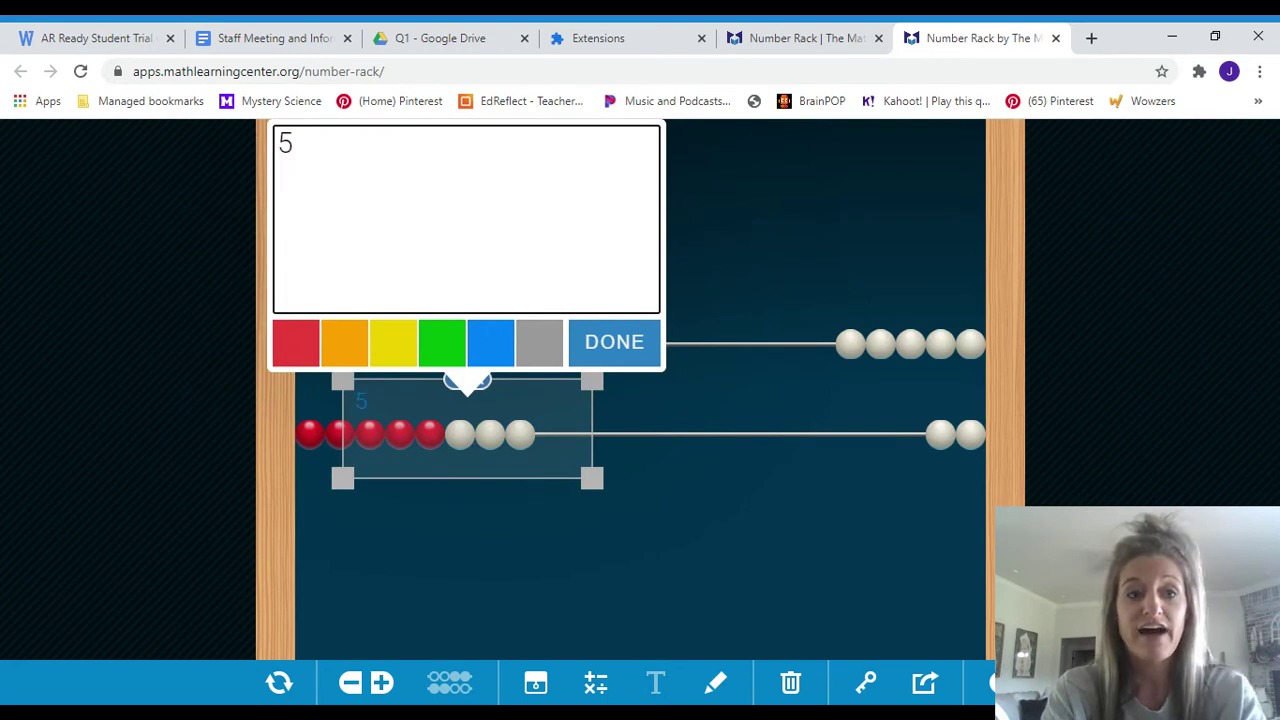
type(" + 8 =")
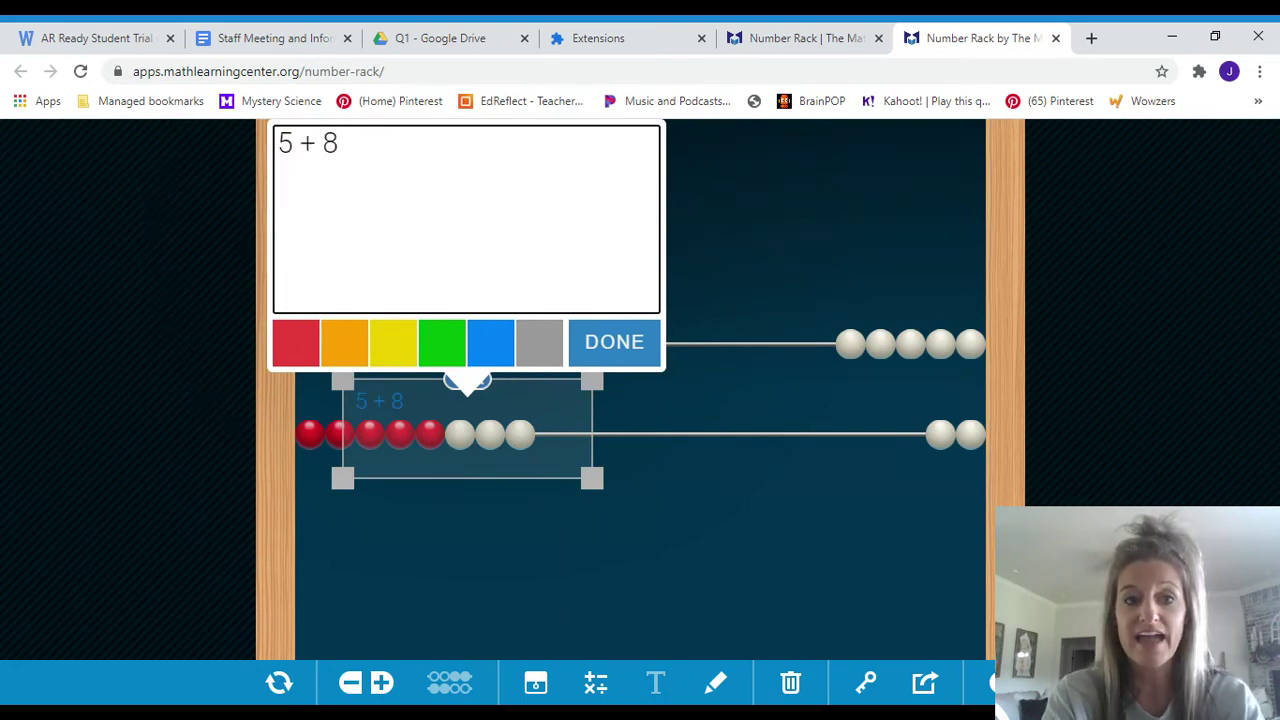
left_click(655, 578)
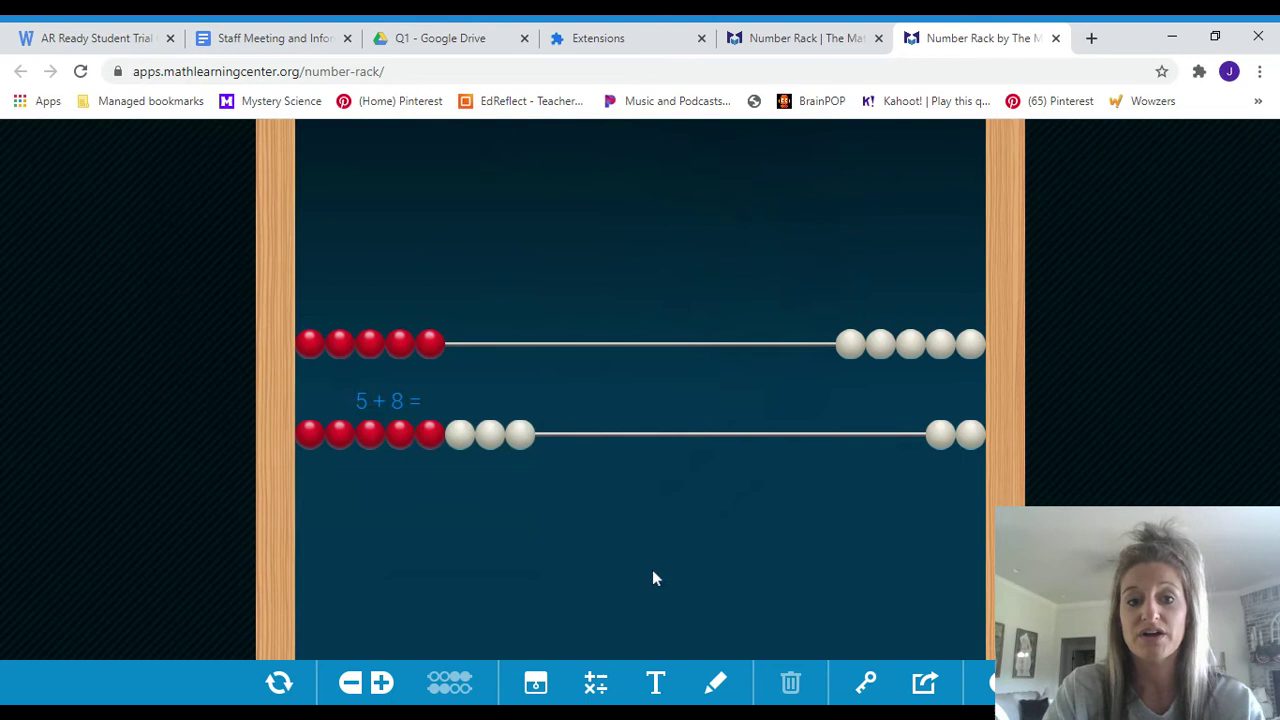
left_click_drag(388, 402, 431, 506)
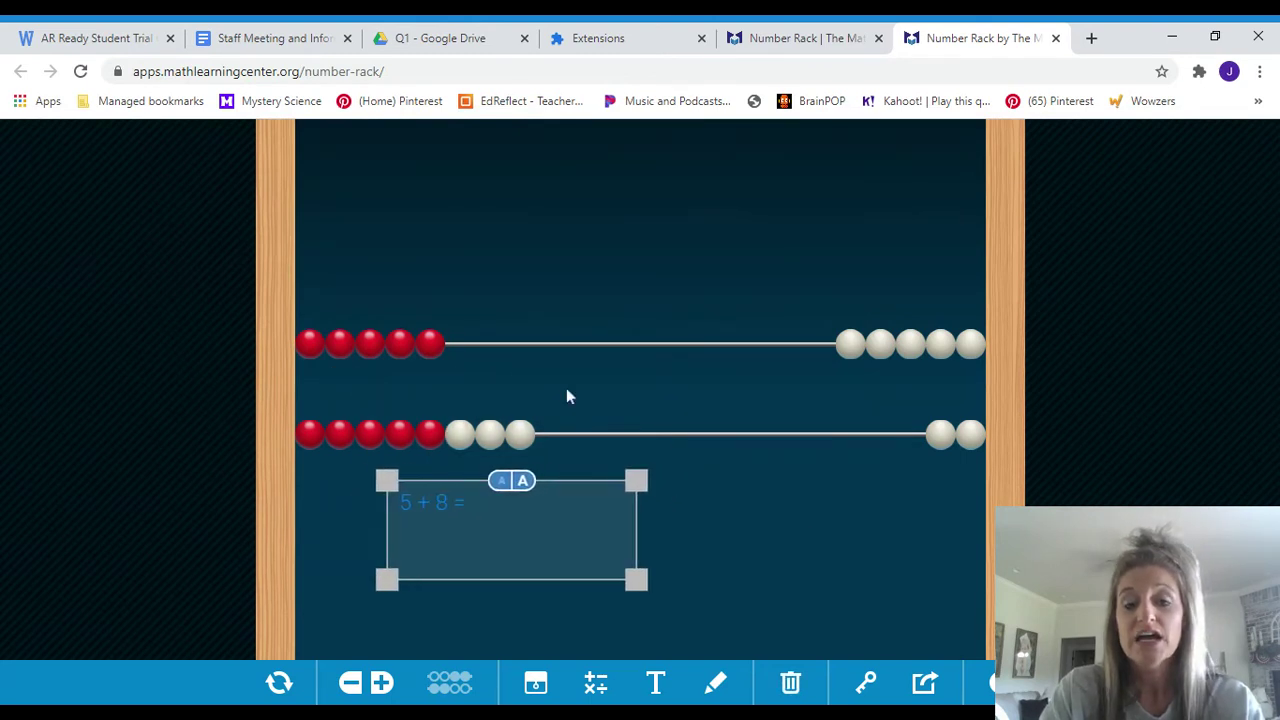
Add a second line '5 + 5' to the label.
left_click(540, 511)
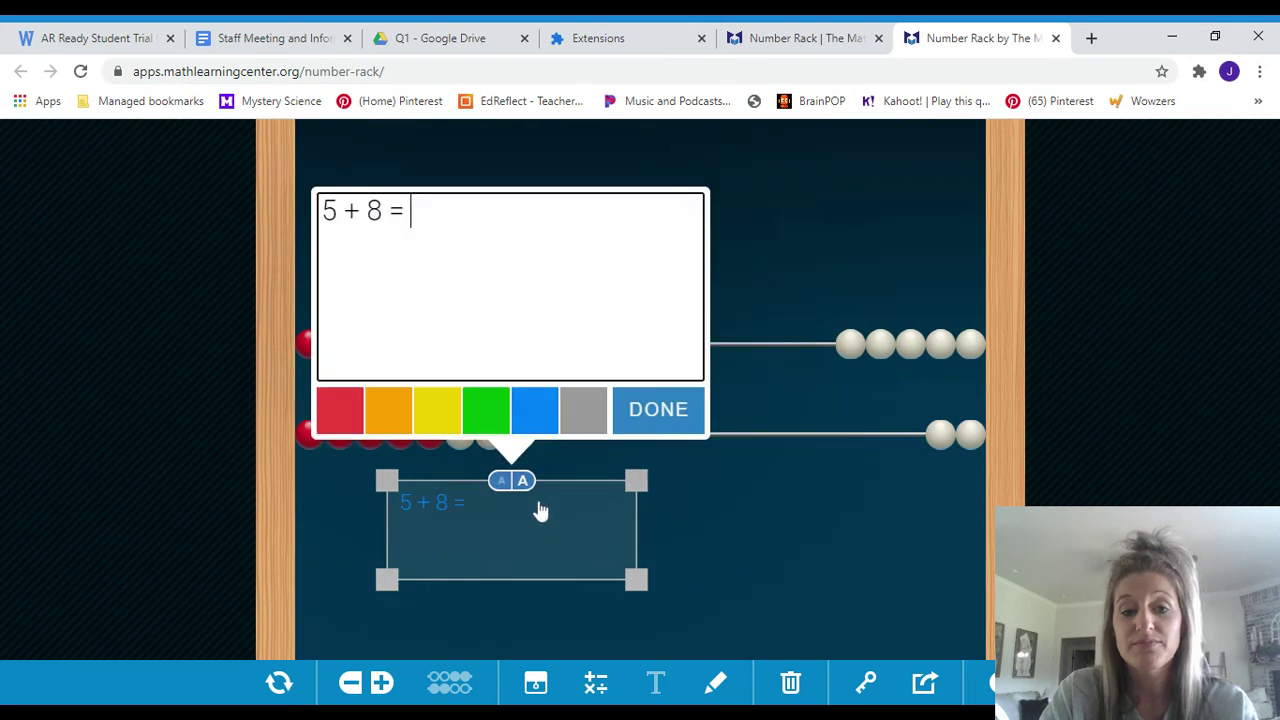
key("Return")
key("Return")
type("5 +")
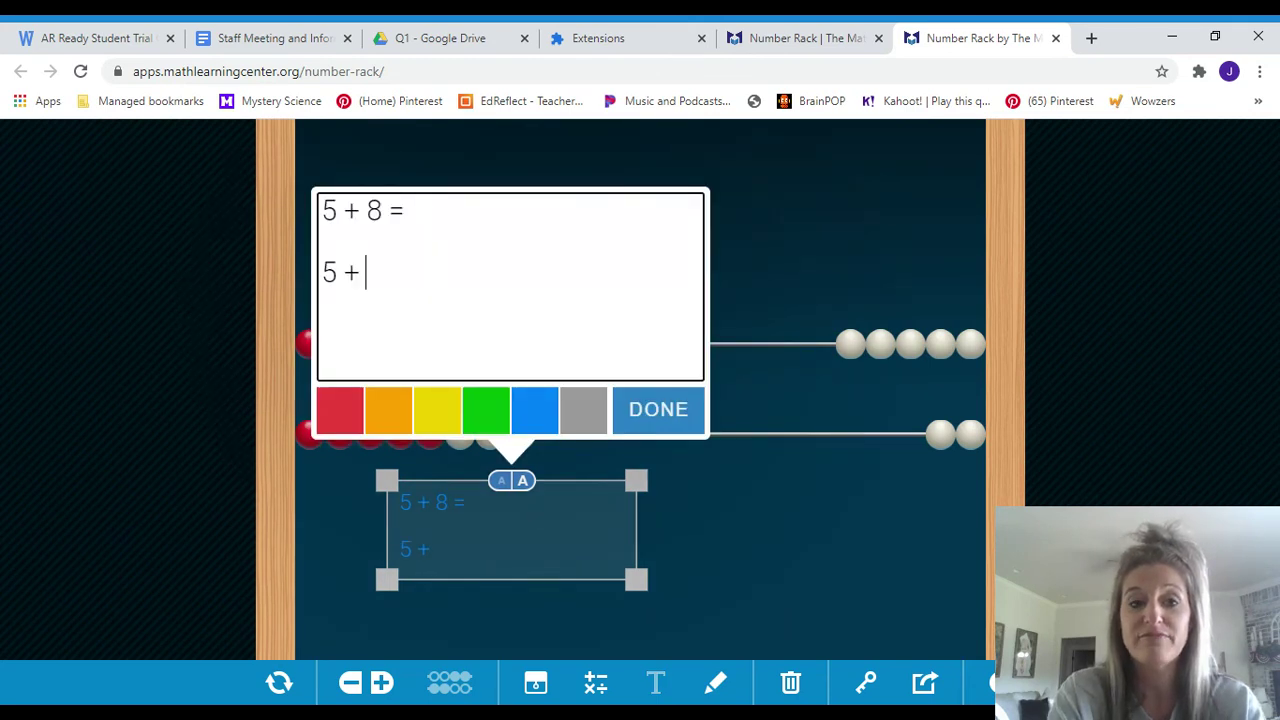
type(" 5")
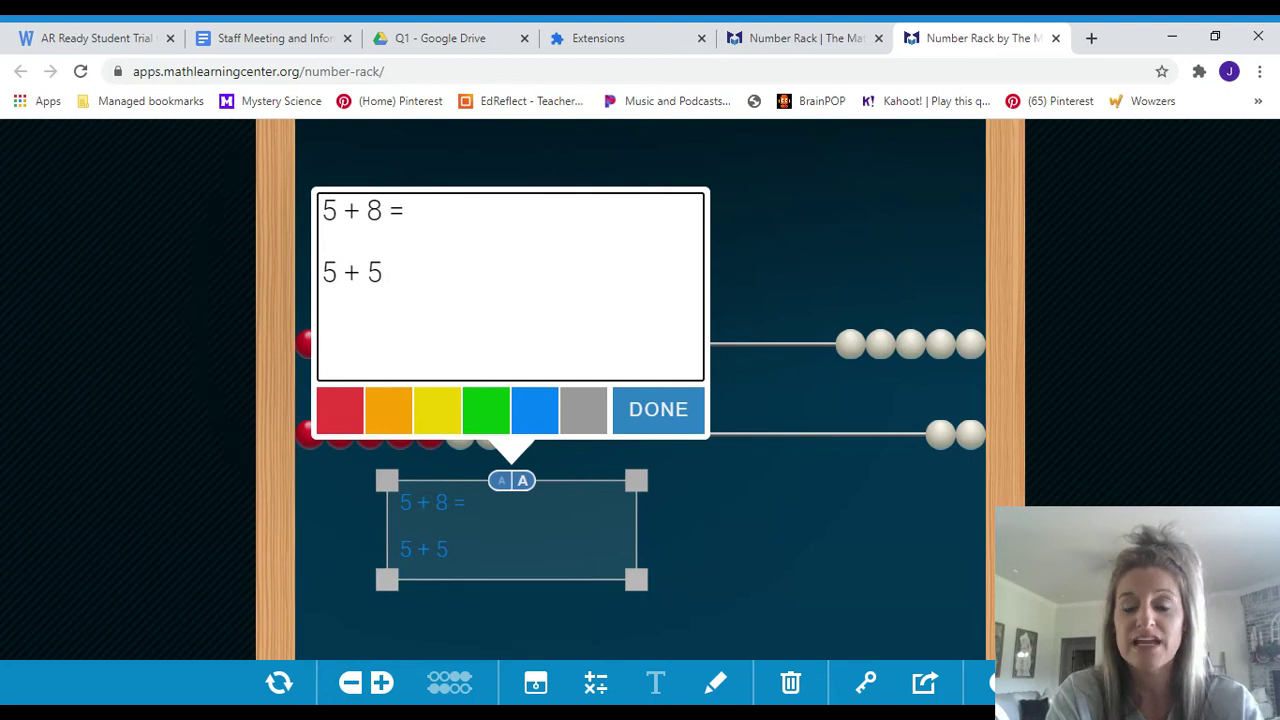
left_click(710, 555)
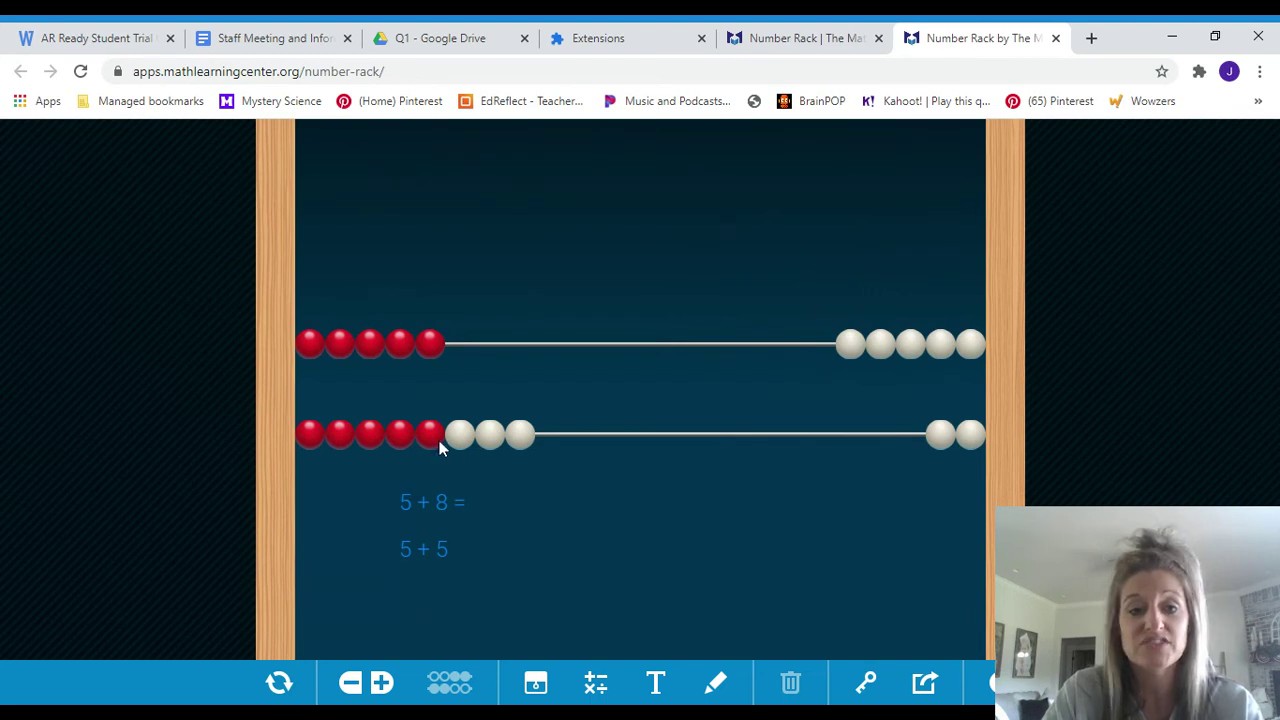
Extend the second line so it reads '5 + 5 --> 10 + 3 = 13'.
left_click(444, 545)
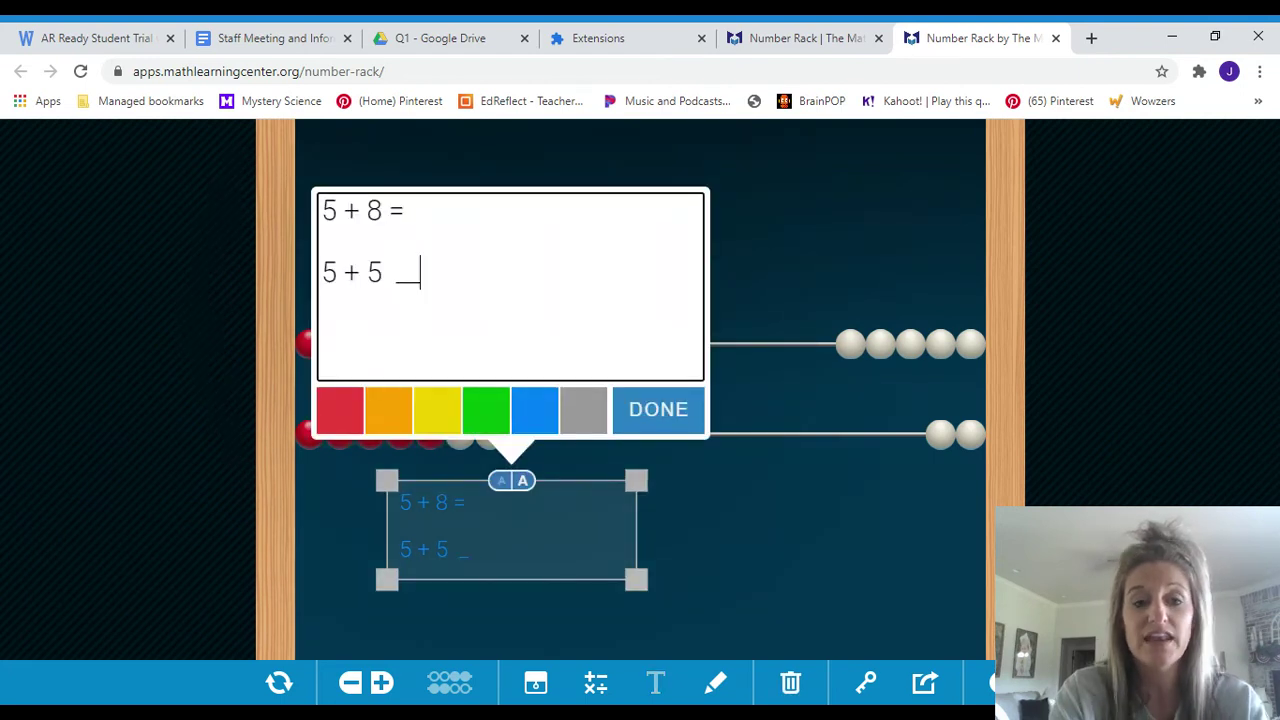
key("BackSpace")
key("BackSpace")
type("-")
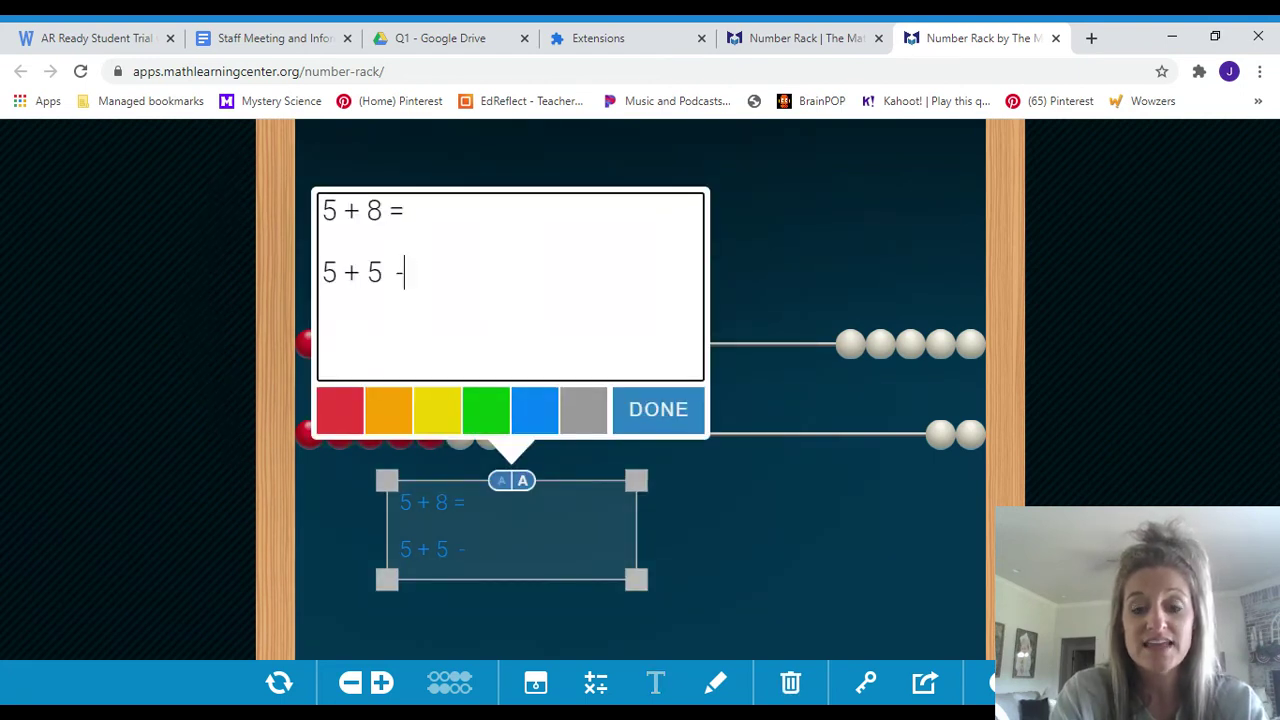
type("-> ")
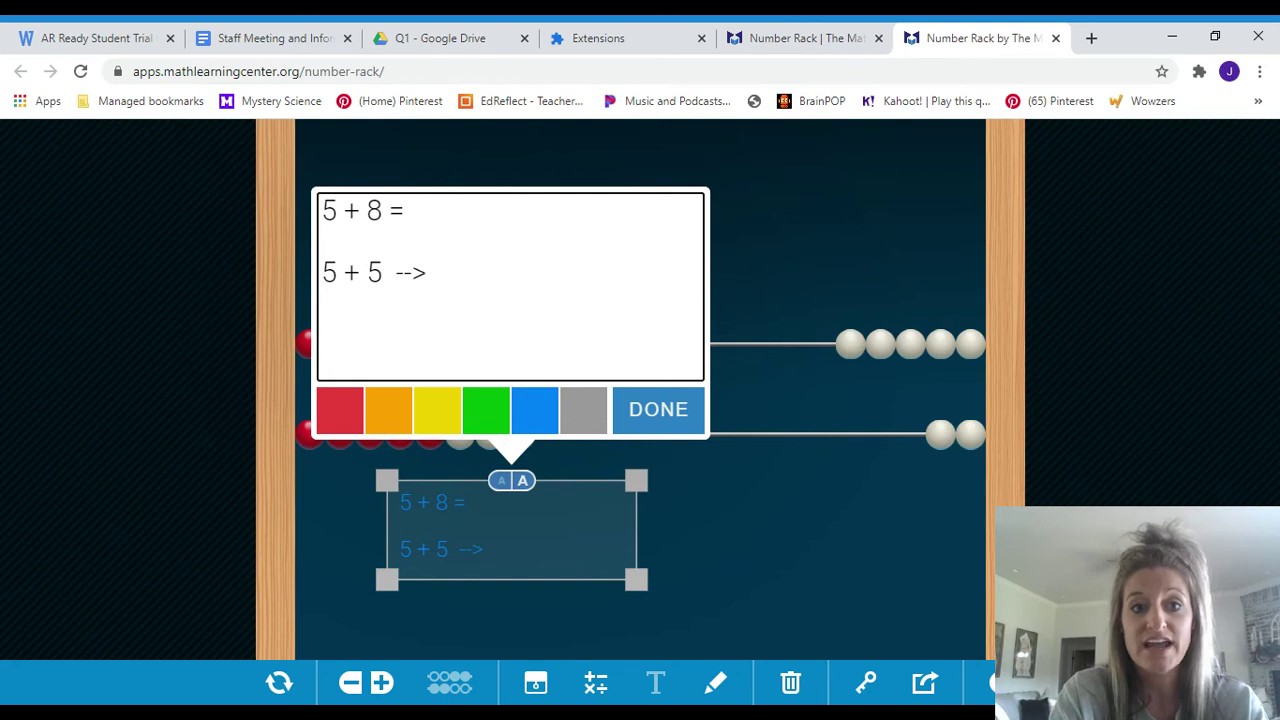
type("10 ")
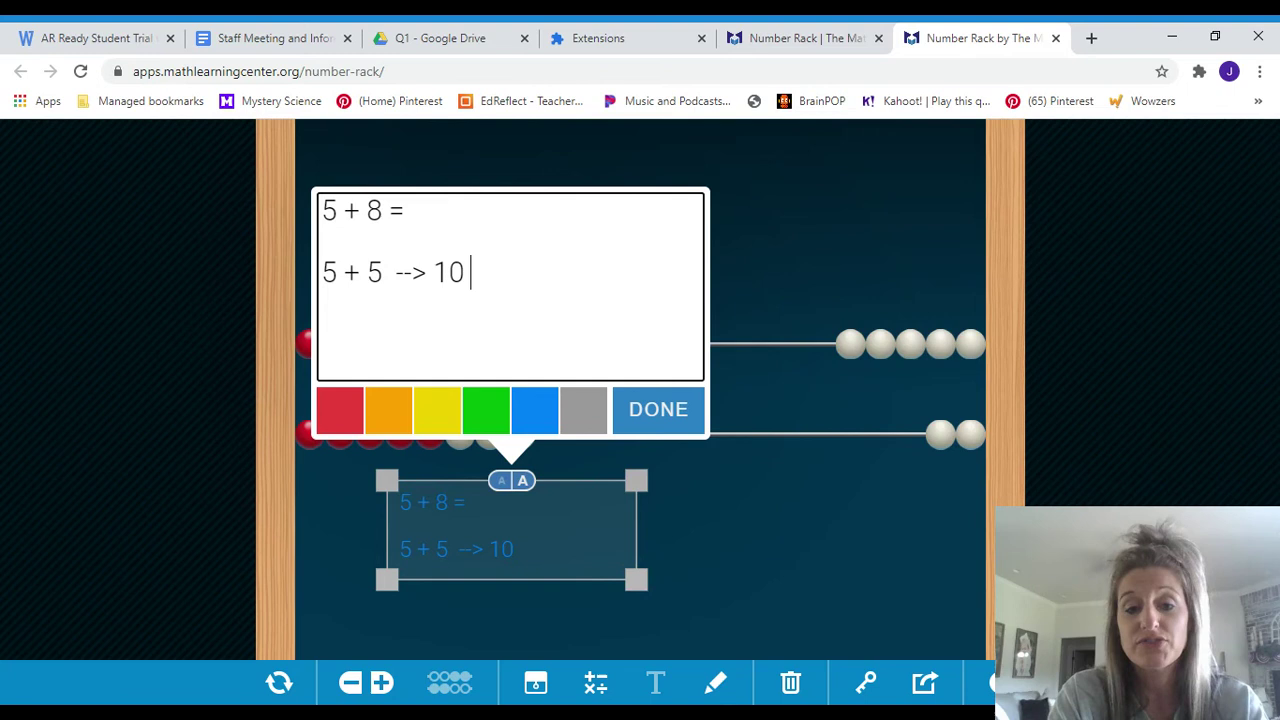
type("+ 3")
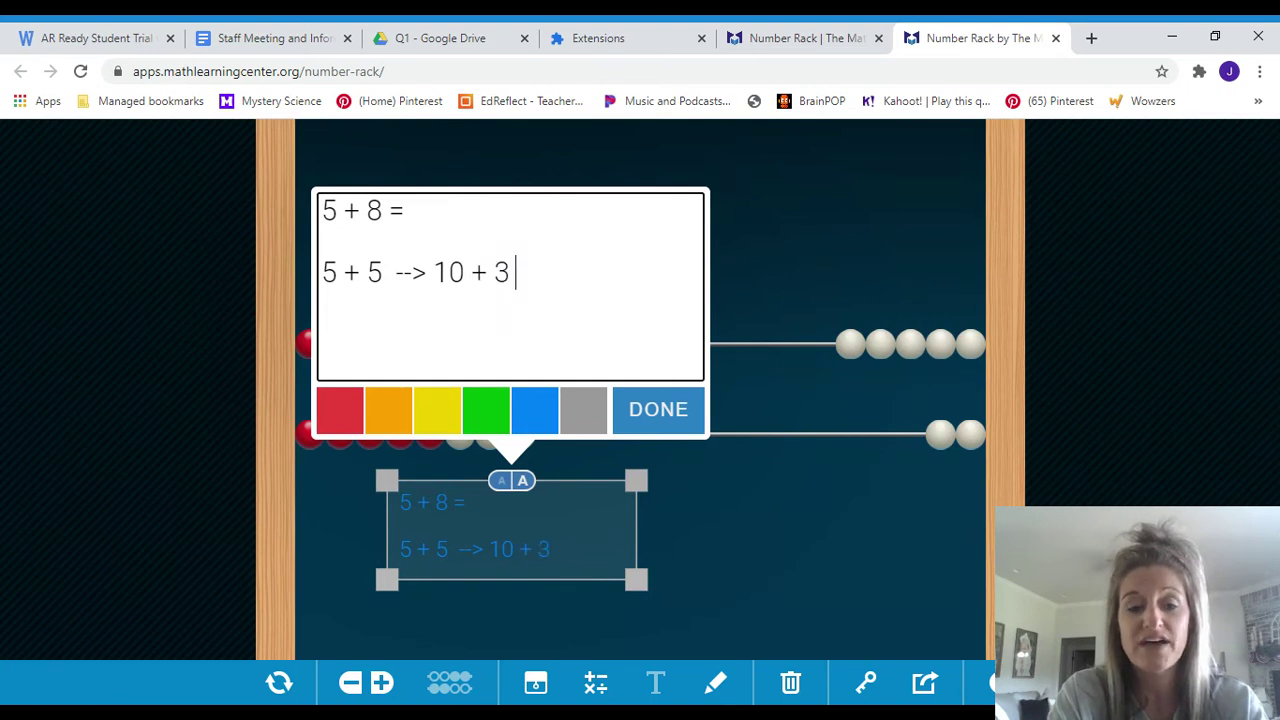
type(" =")
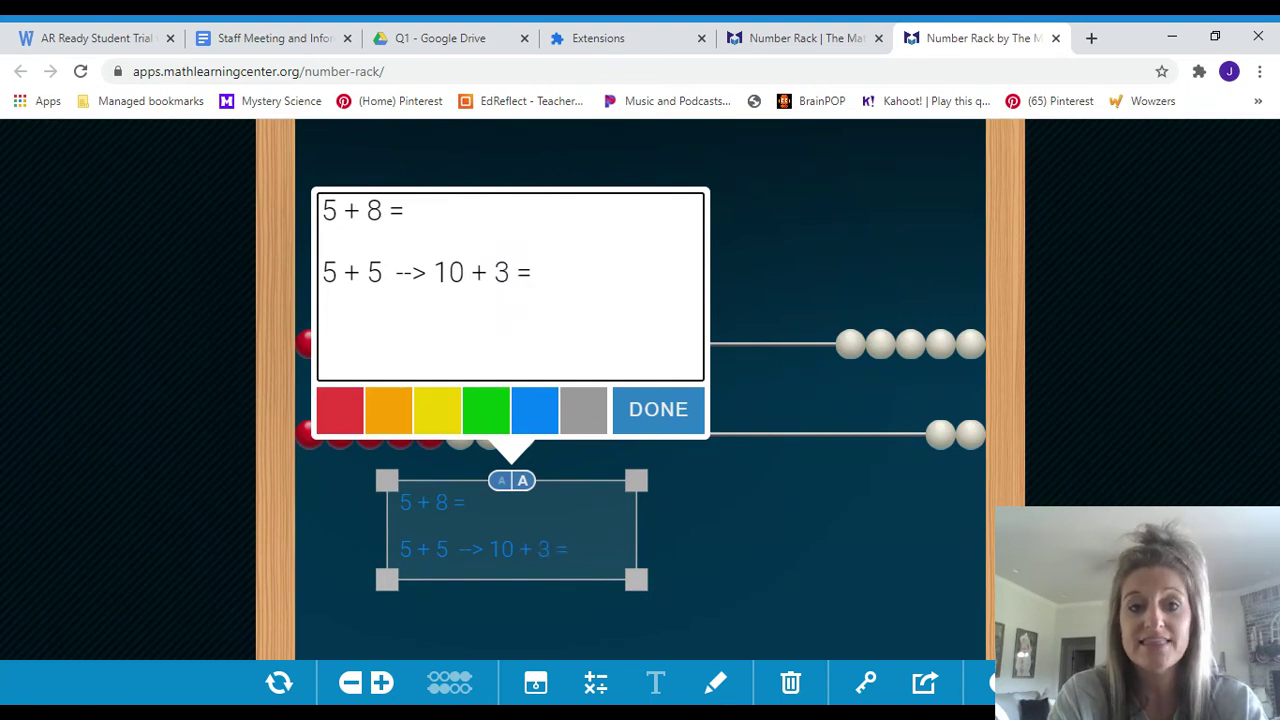
type(" 13")
left_click(753, 469)
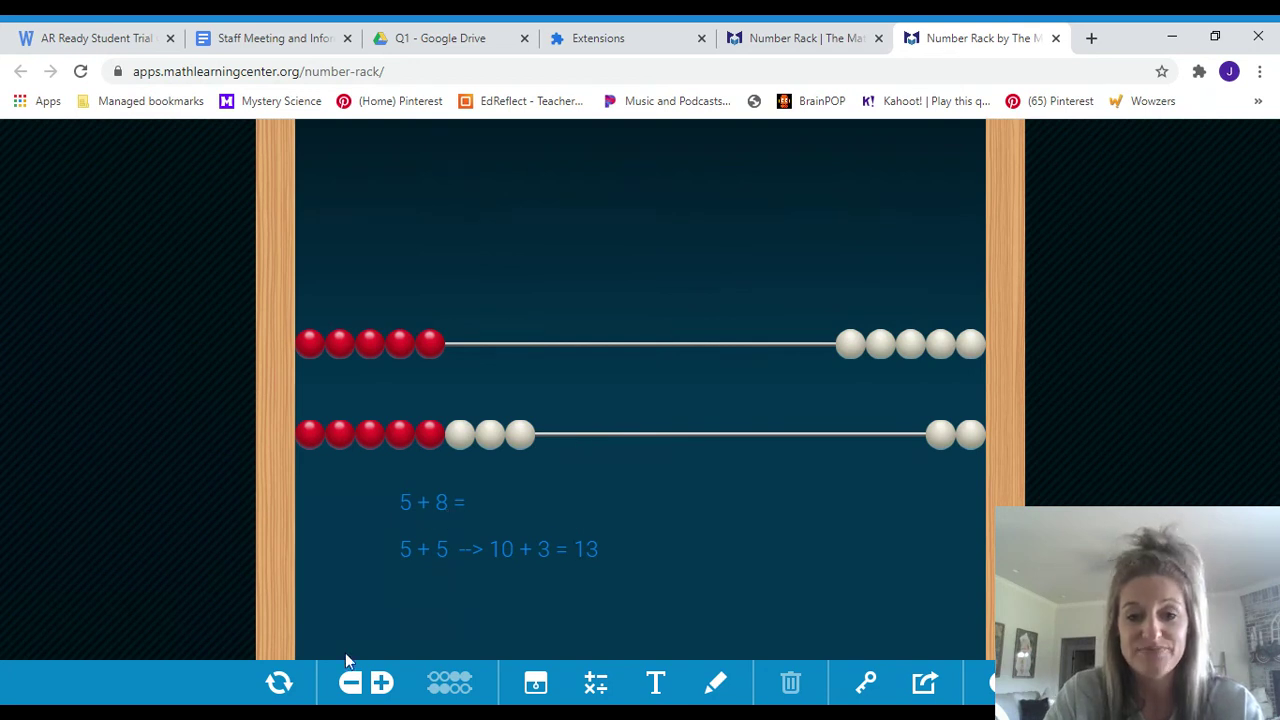
Clear the beads and equation label, then show 8 beads on top and 7 on bottom.
left_click(279, 684)
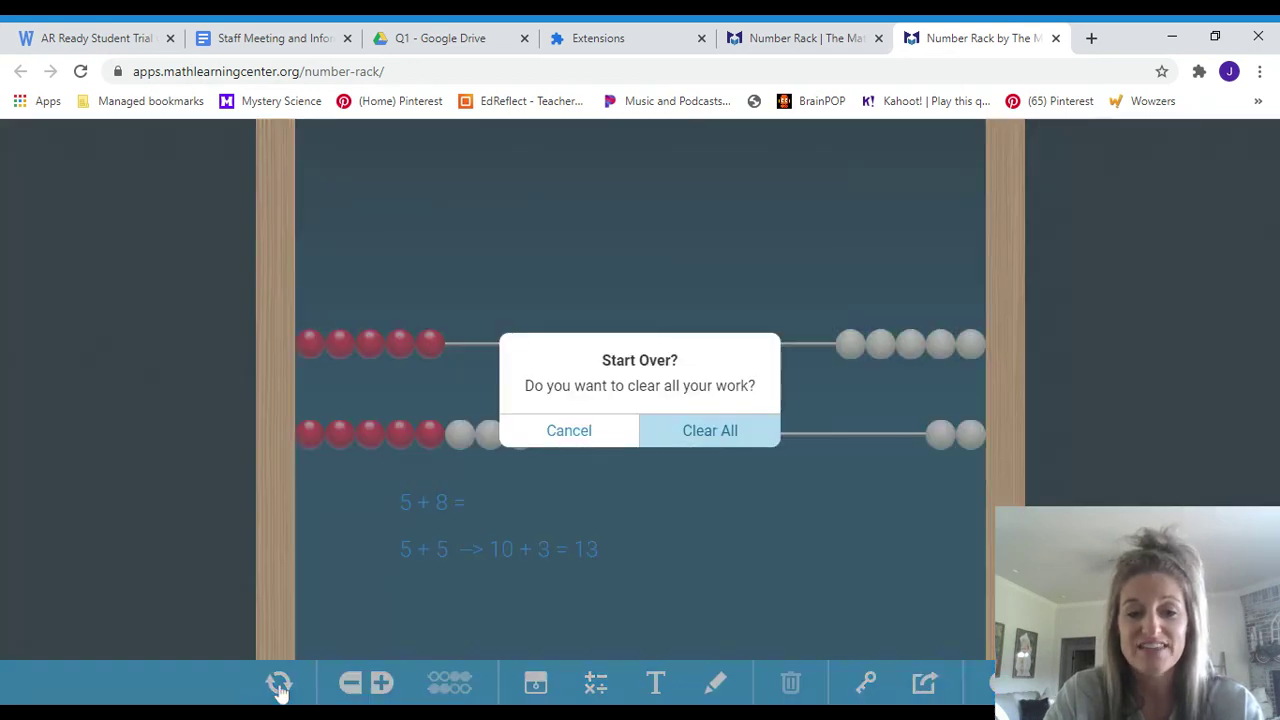
left_click(693, 437)
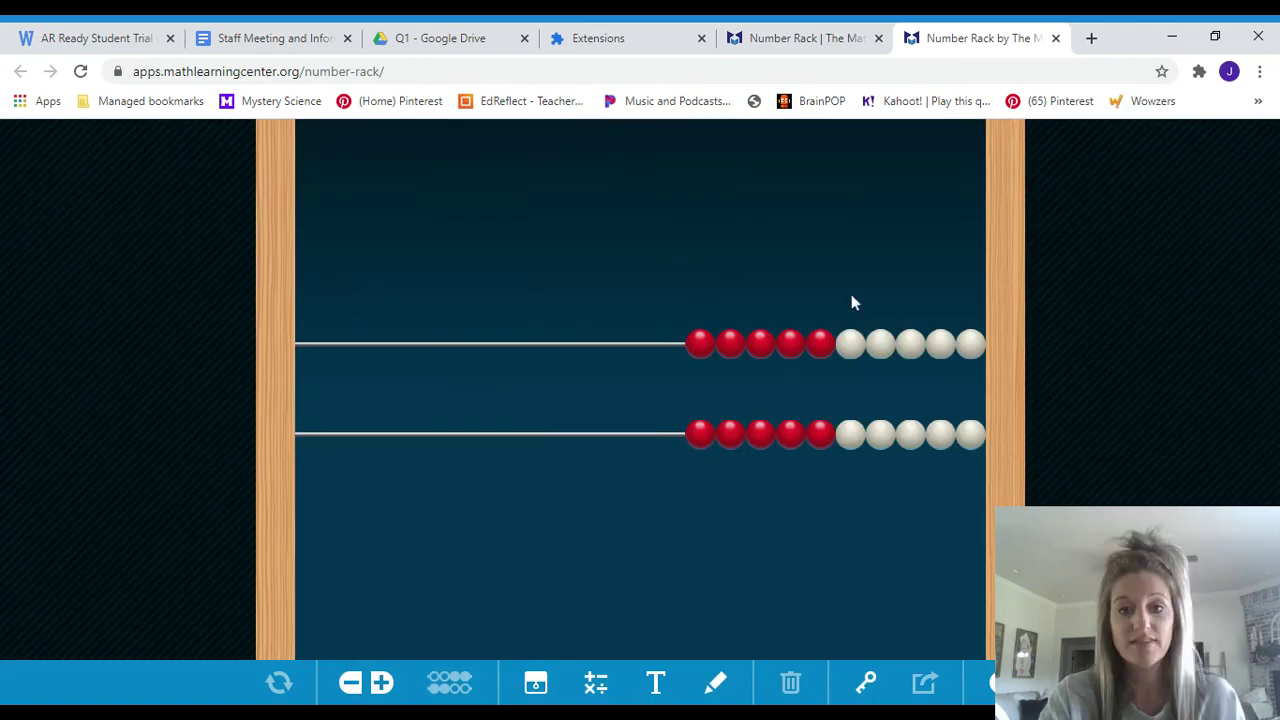
left_click(909, 348)
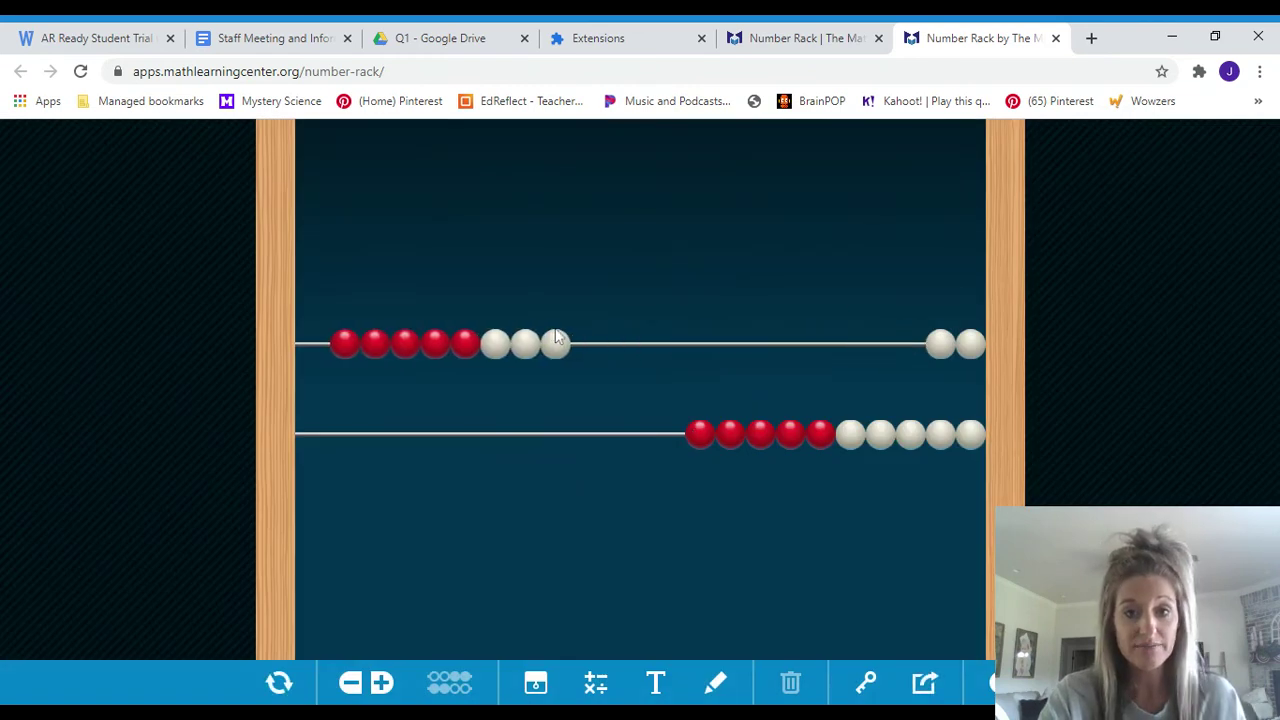
left_click(879, 440)
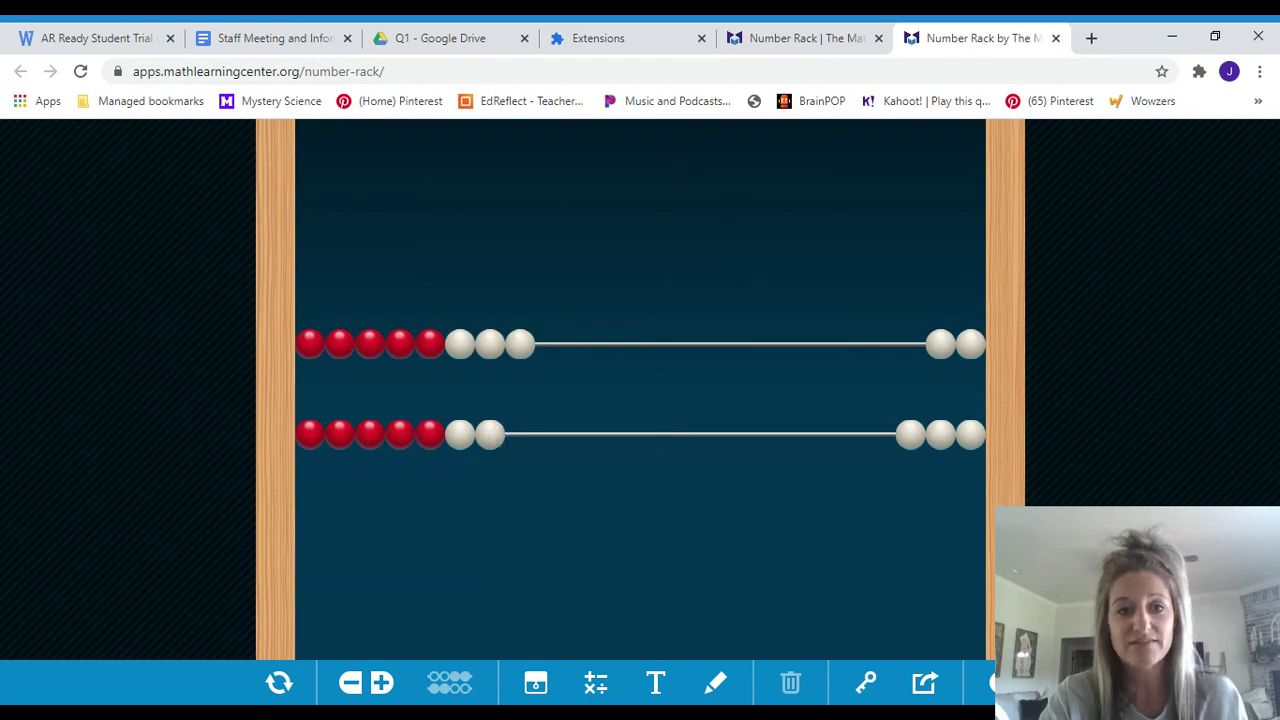
Draw red straight lines along each row's five red beads, then circle the white beads freehand.
left_click(658, 684)
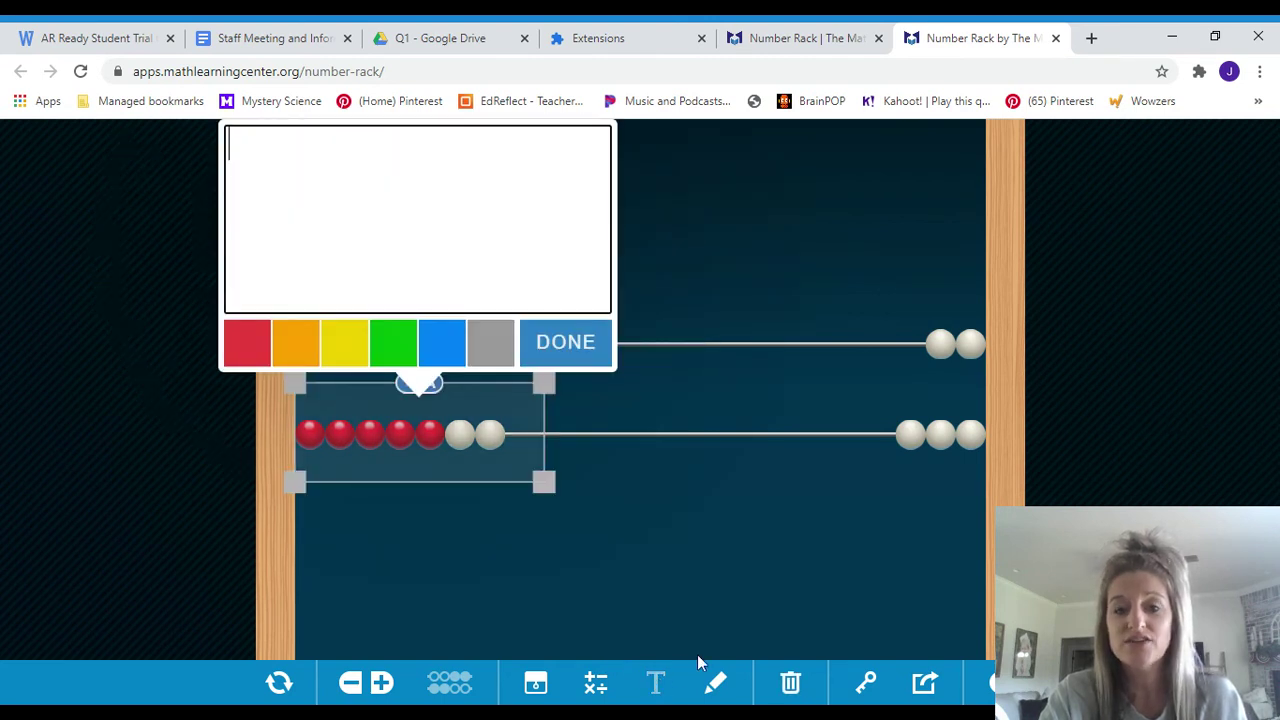
left_click(715, 683)
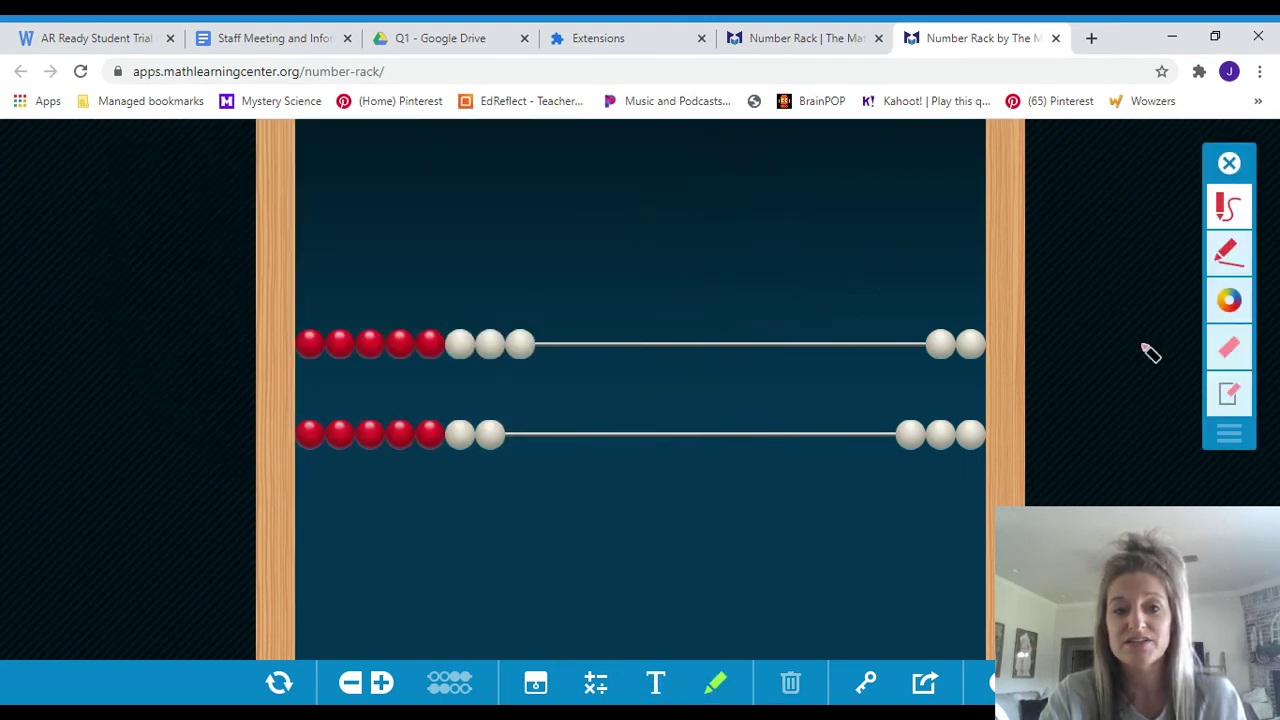
left_click(1229, 253)
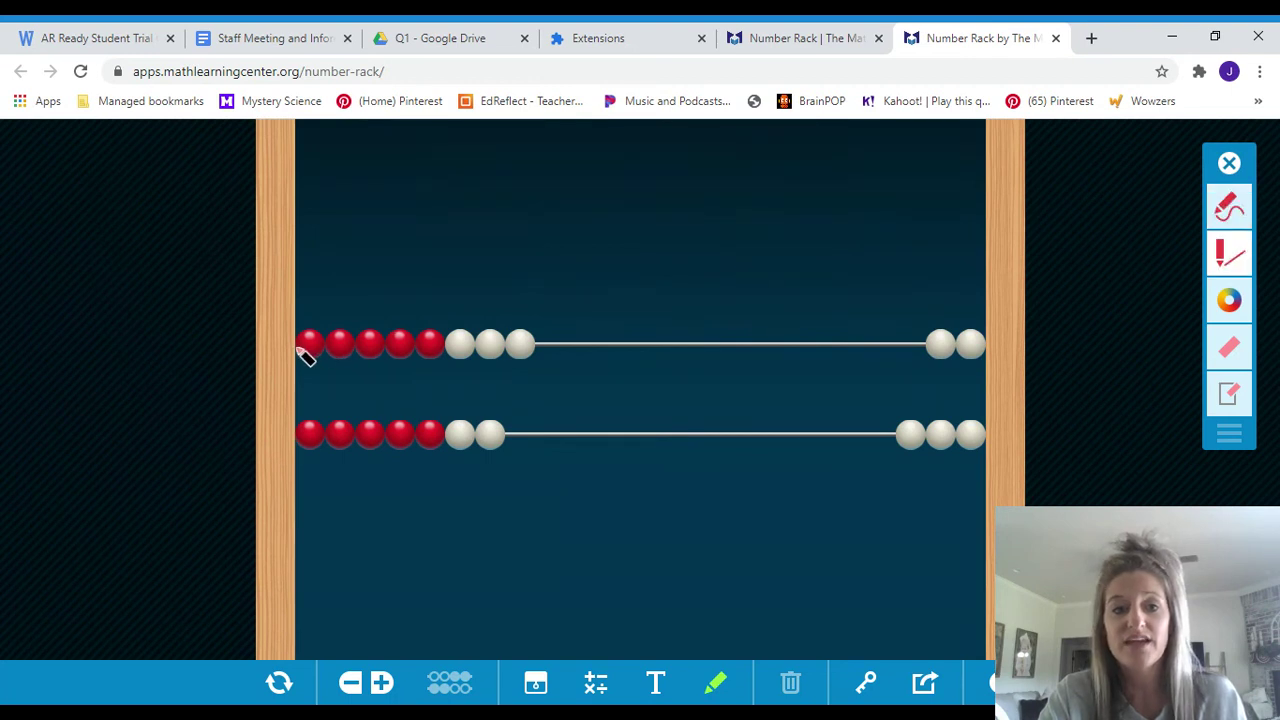
left_click_drag(307, 347, 436, 350)
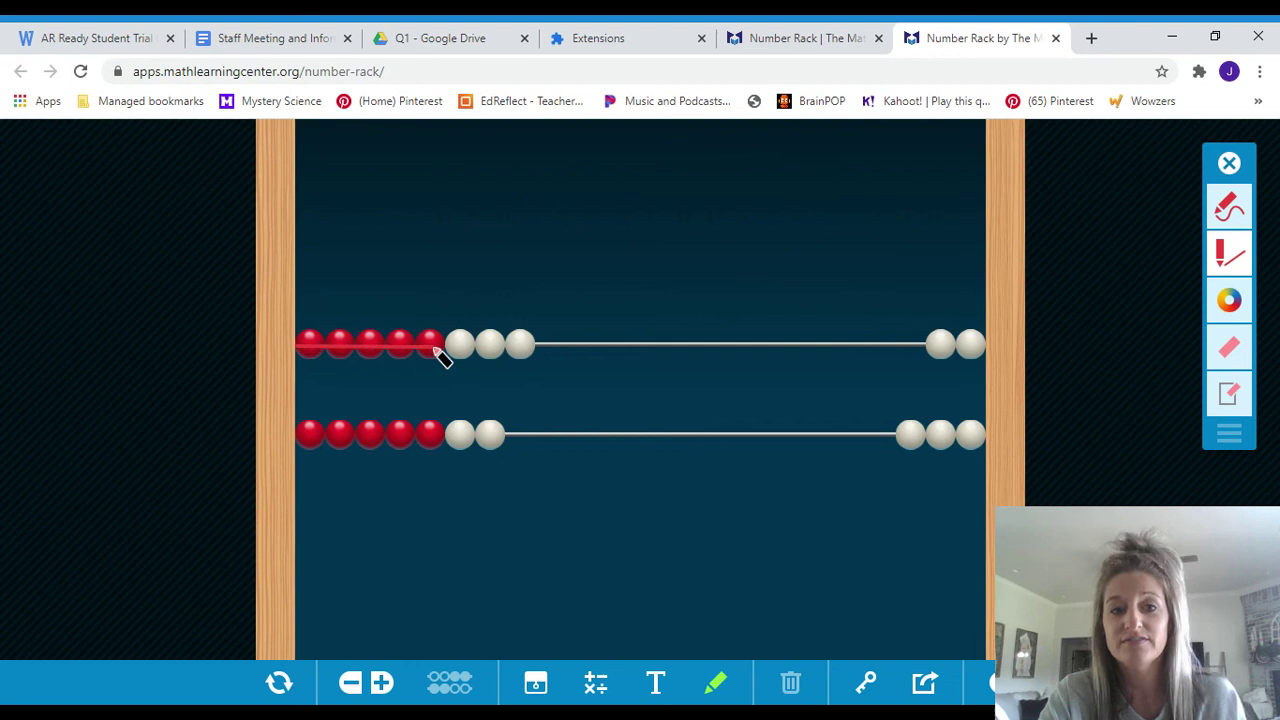
left_click_drag(312, 436, 443, 446)
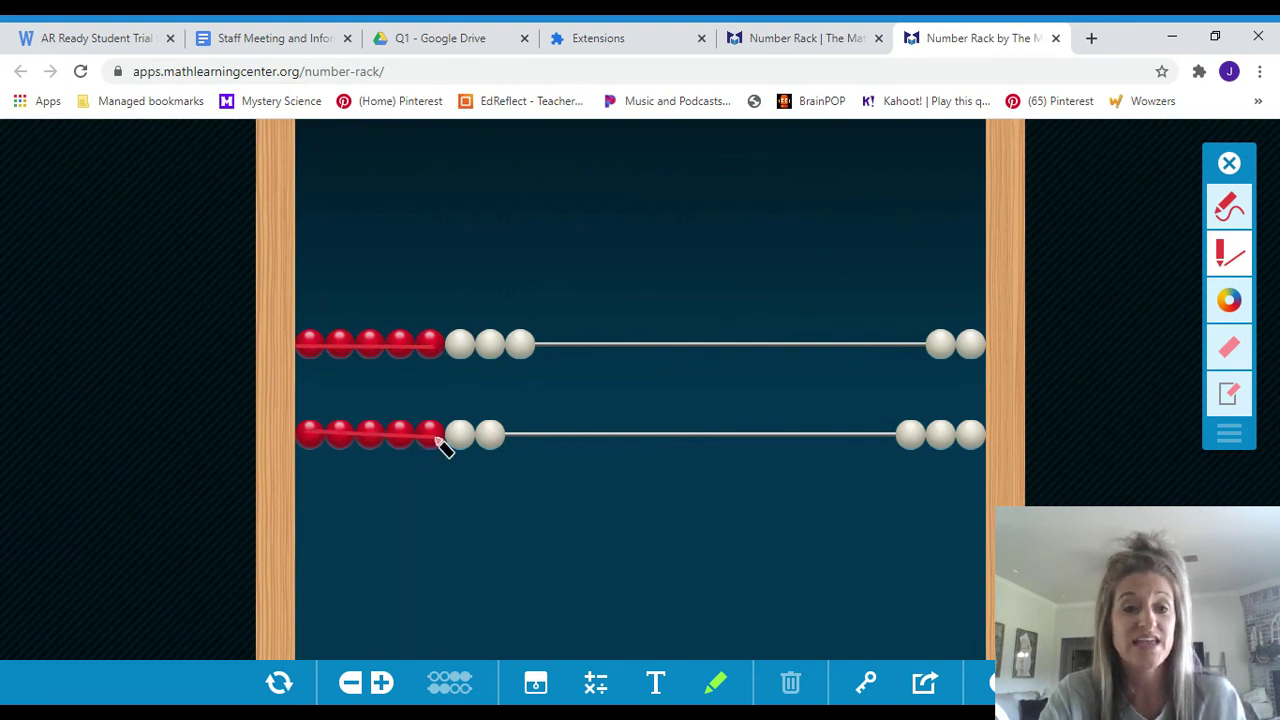
left_click(1229, 207)
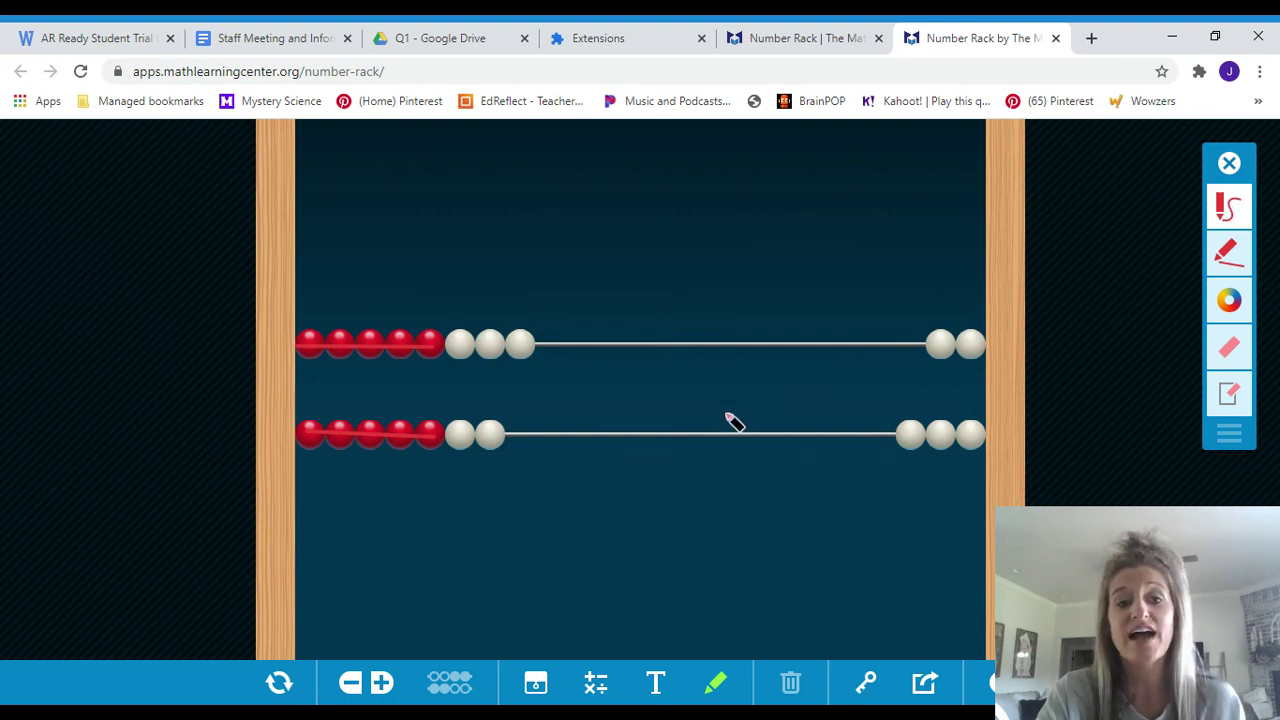
mouse_move(485, 320)
left_mouse_down()
mouse_move(438, 341)
mouse_move(438, 462)
mouse_move(485, 462)
mouse_move(533, 381)
mouse_move(532, 321)
mouse_move(492, 327)
left_mouse_up()
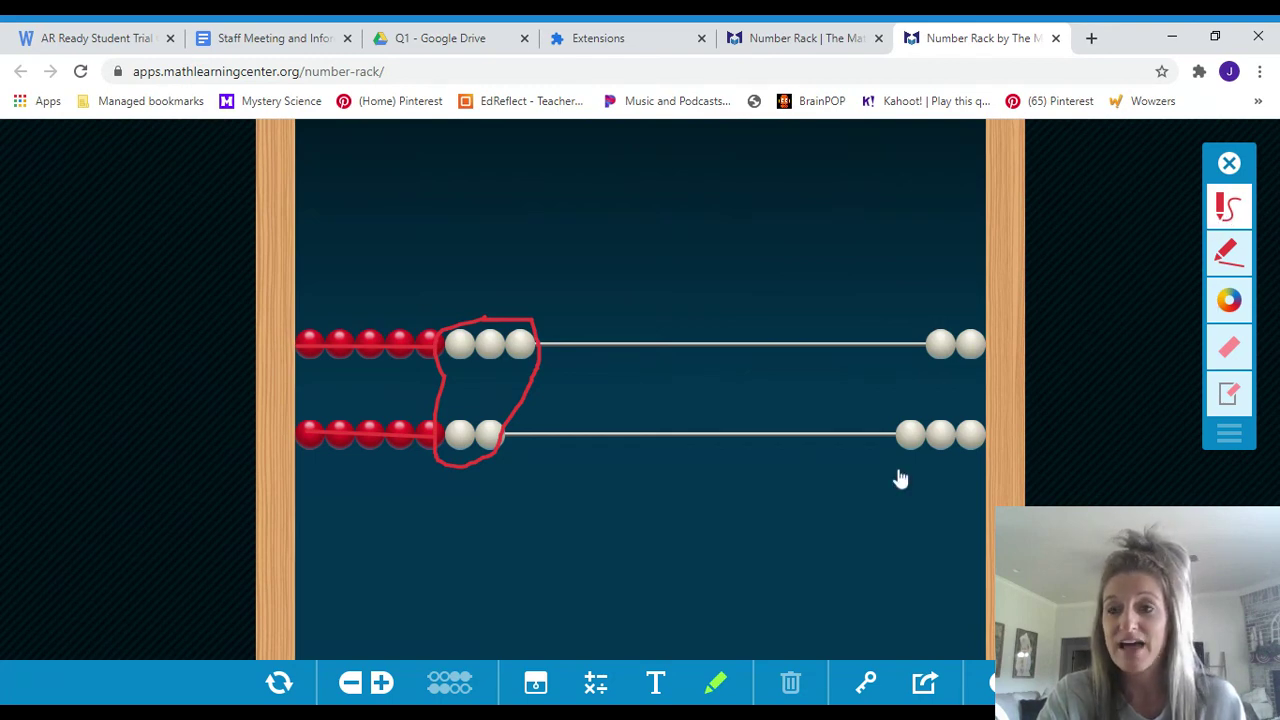
Clear the red pen marks and beads, then slide 6 top beads and 7 bottom beads left.
left_click(282, 682)
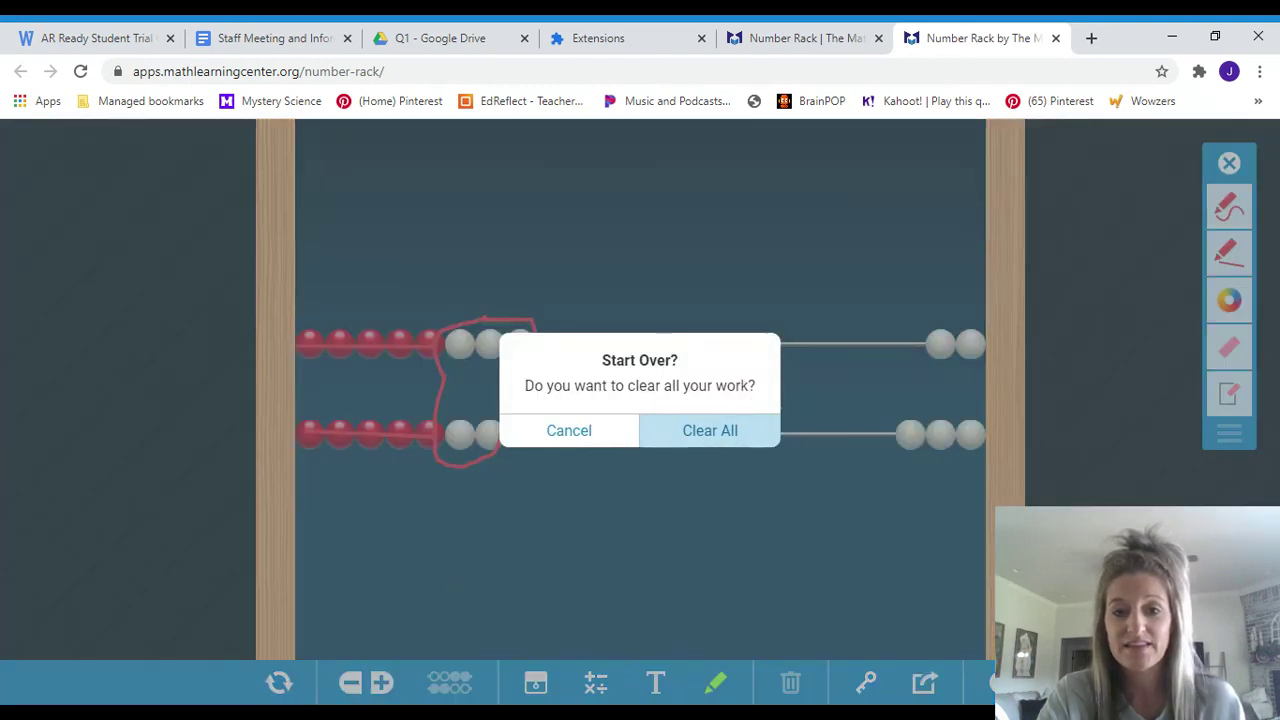
left_click(737, 431)
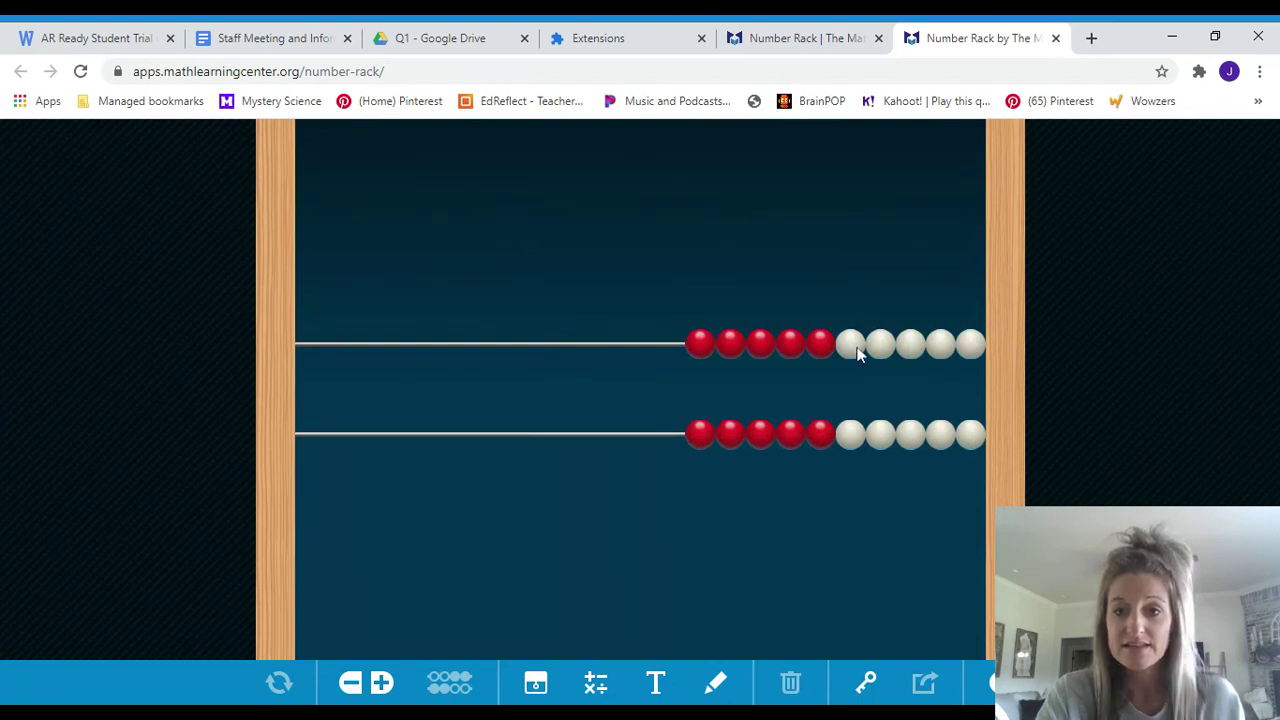
left_click_drag(857, 352, 445, 357)
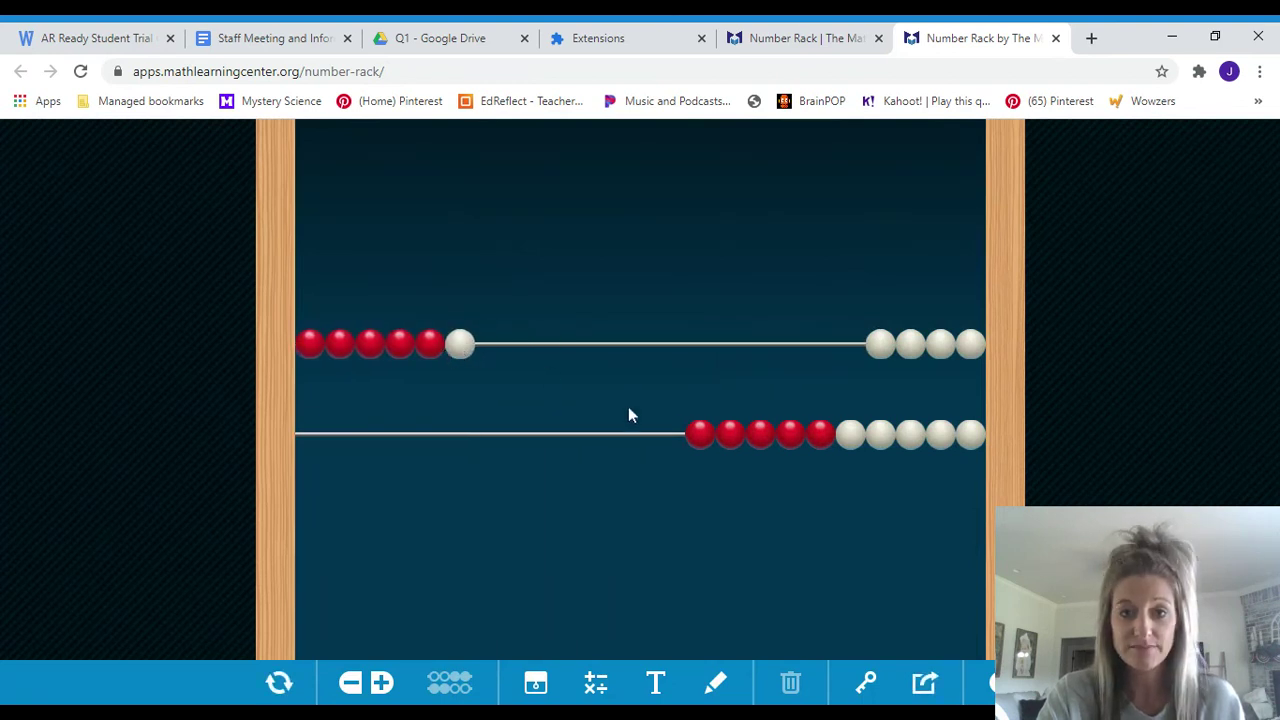
left_click_drag(878, 438, 474, 466)
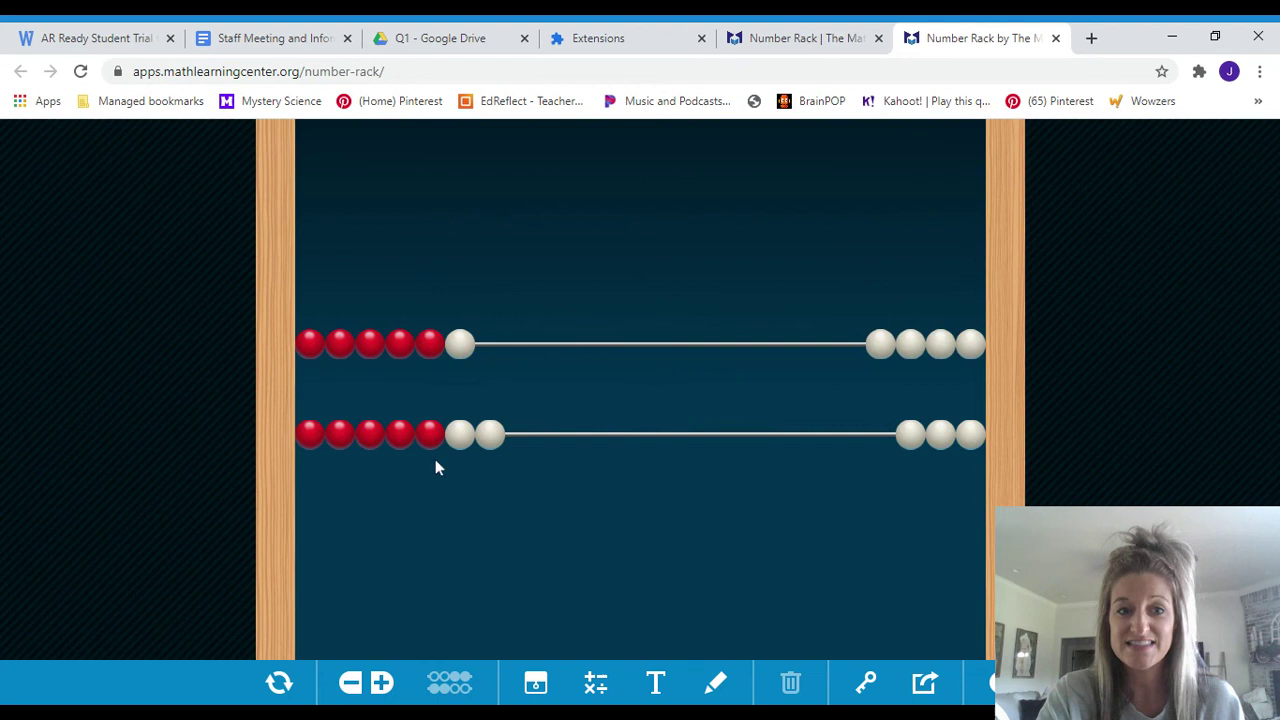